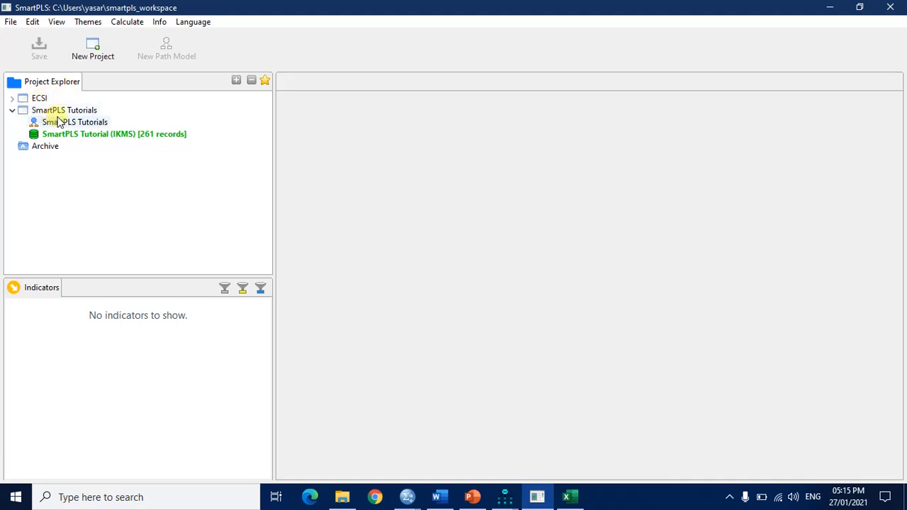
# Step: Open the SmartPLS Tutorials path model from the SmartPLS Tutorials project
pyautogui.click(12, 111)
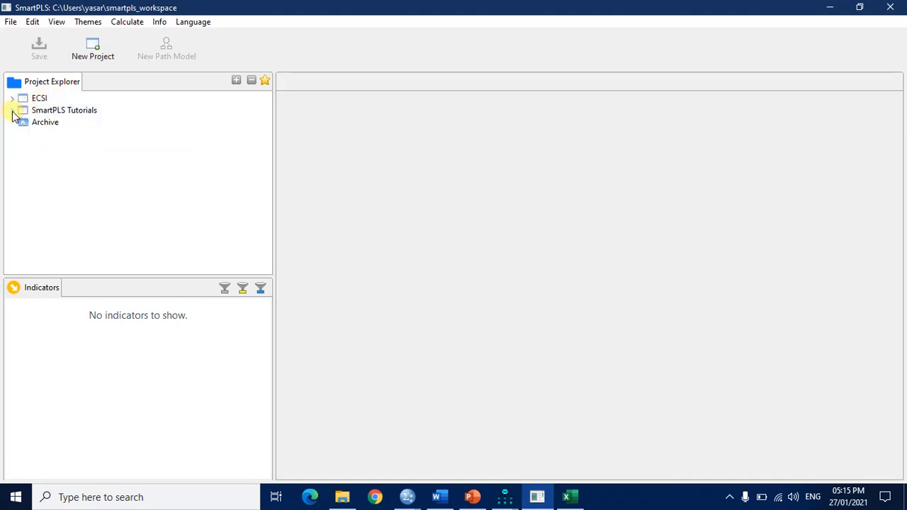
pyautogui.click(12, 111)
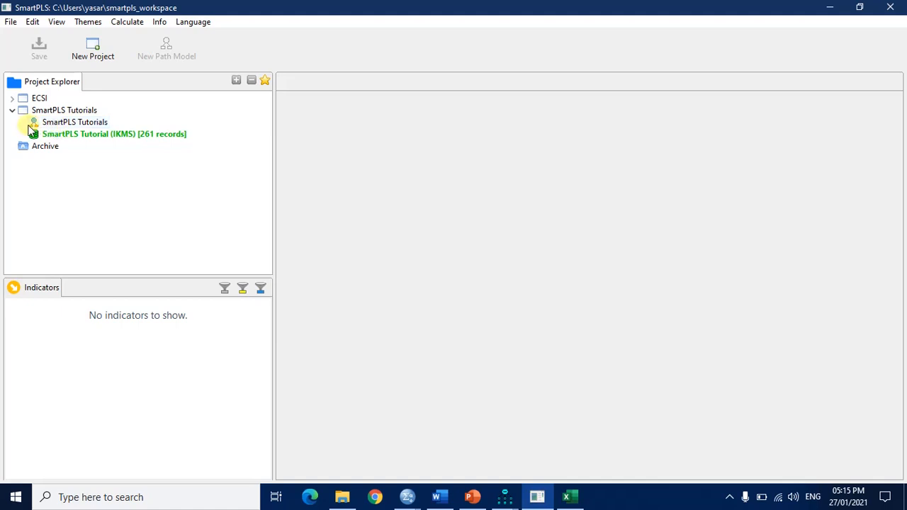
pyautogui.doubleClick(74, 124)
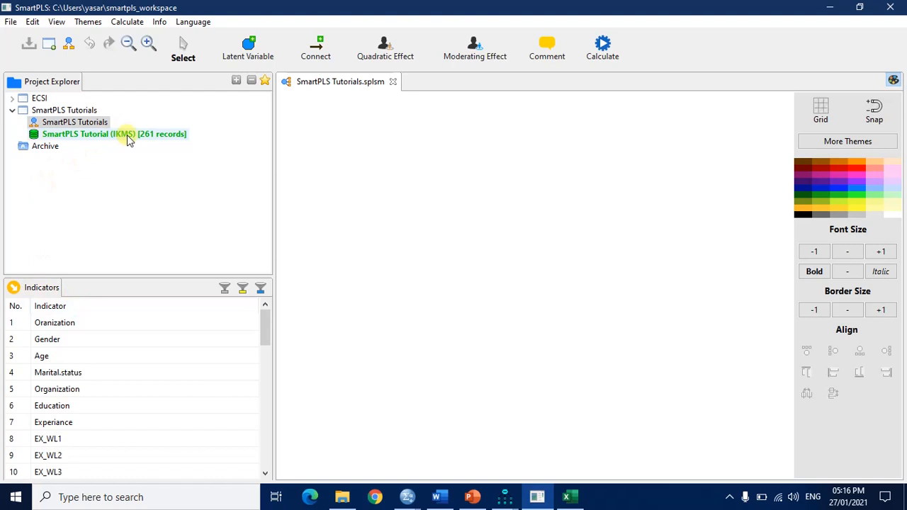
# Step: Examine the dataset's indicator list, from the demographic variables through the EX_WL, EM_ST, JB_ANX, JB_PER and TRN_INT items
pyautogui.scroll(-4, 114, 346)
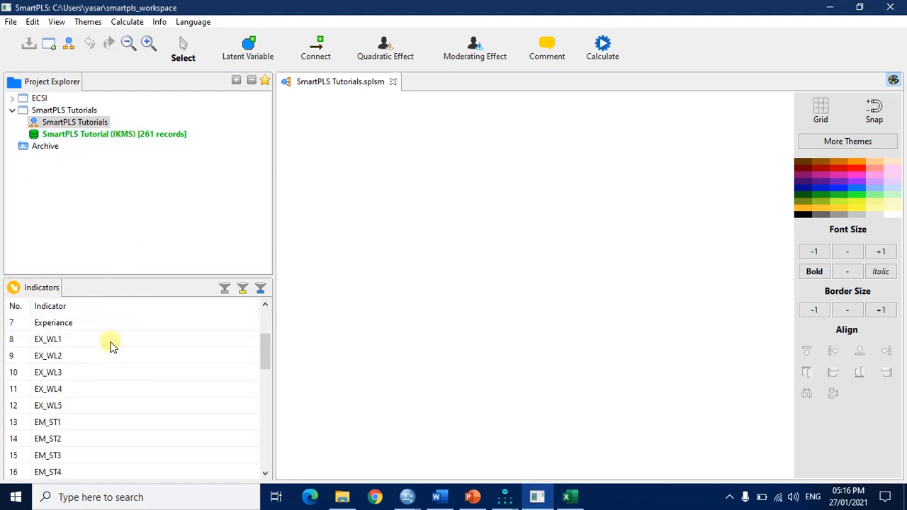
pyautogui.scroll(-5, 111, 346)
pyautogui.scroll(9, 111, 346)
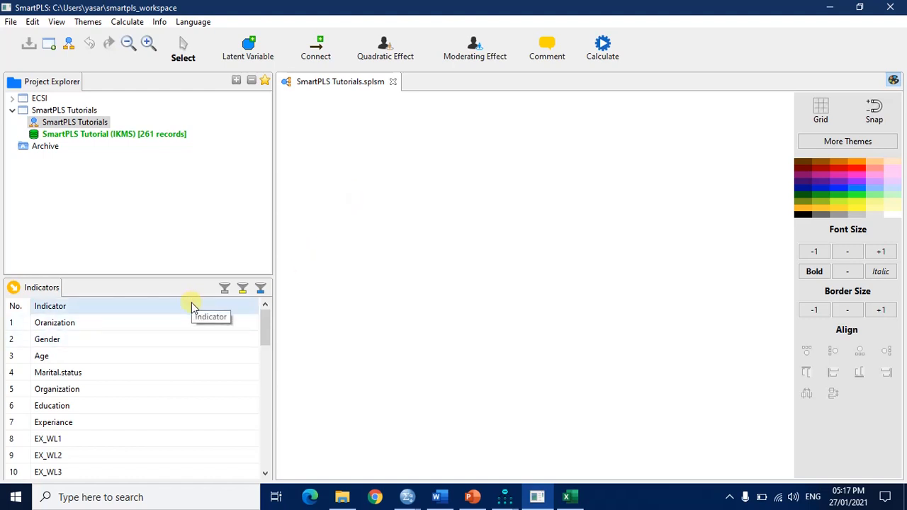
pyautogui.scroll(-1, 202, 381)
pyautogui.scroll(1, 137, 392)
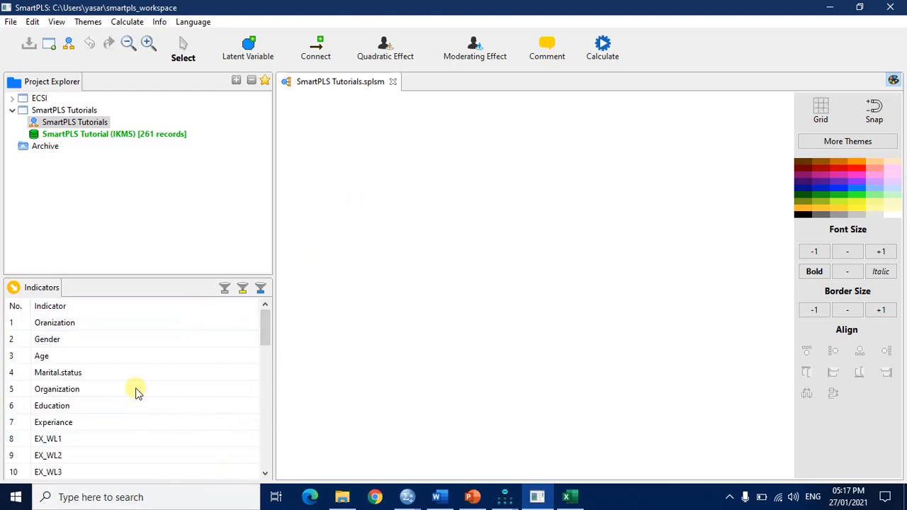
pyautogui.scroll(-1, 136, 392)
pyautogui.scroll(-1, 138, 372)
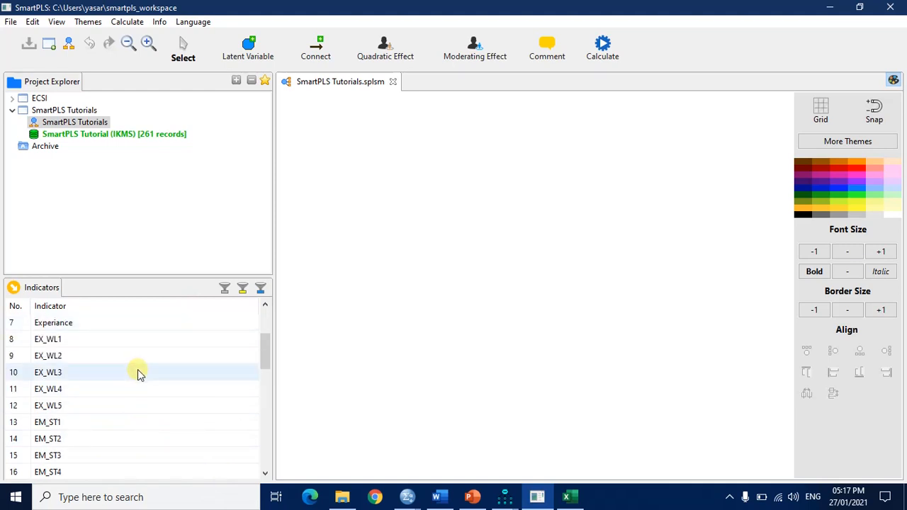
pyautogui.scroll(-1, 138, 371)
pyautogui.scroll(-1, 139, 376)
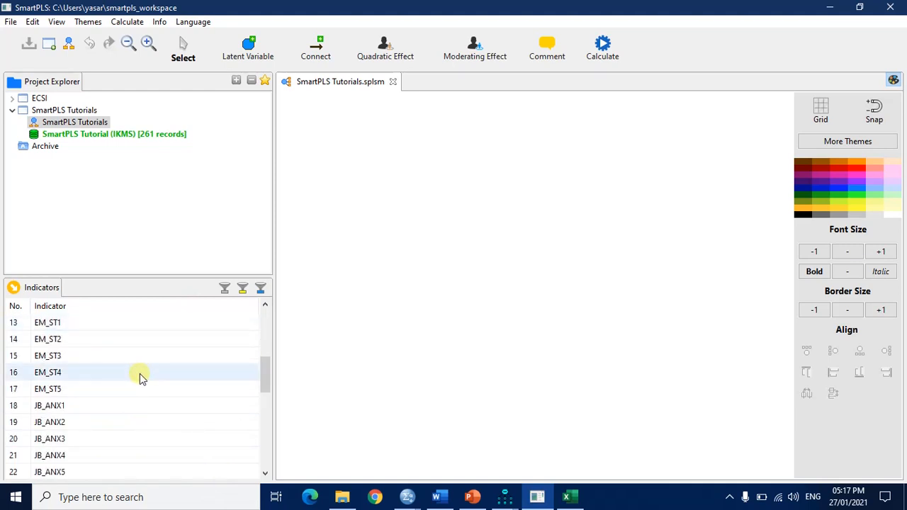
pyautogui.scroll(-2, 140, 378)
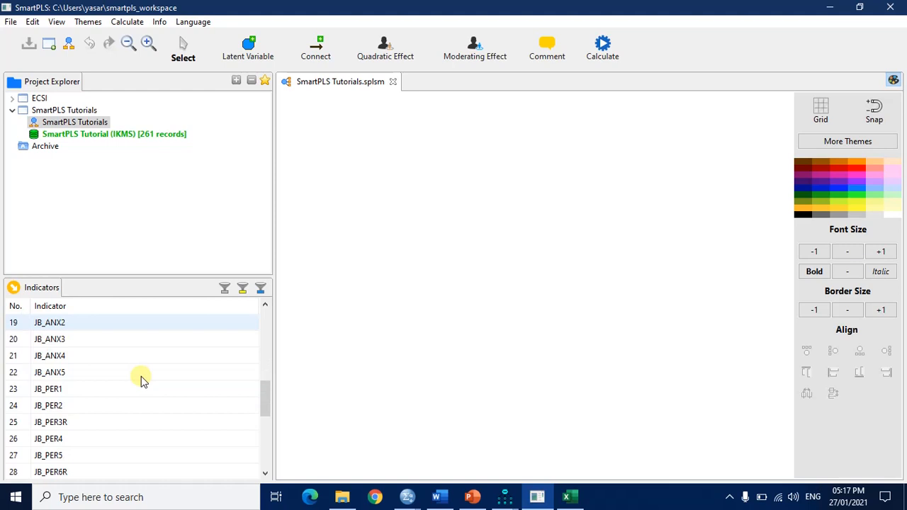
pyautogui.scroll(-2, 141, 379)
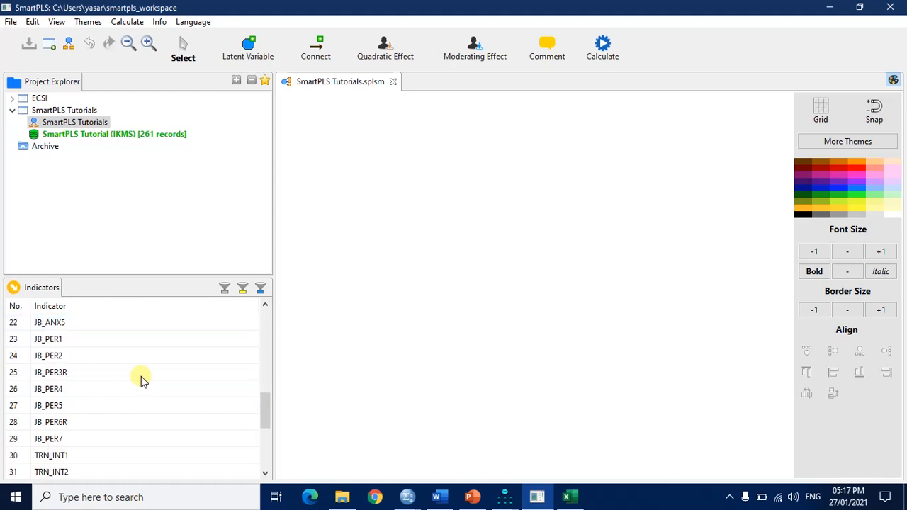
pyautogui.scroll(-1, 141, 379)
pyautogui.scroll(-2, 141, 379)
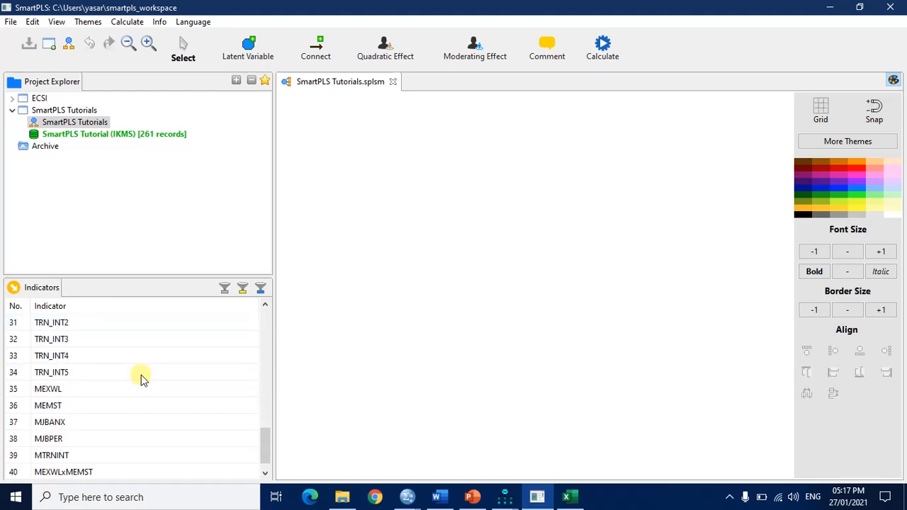
pyautogui.scroll(3, 141, 376)
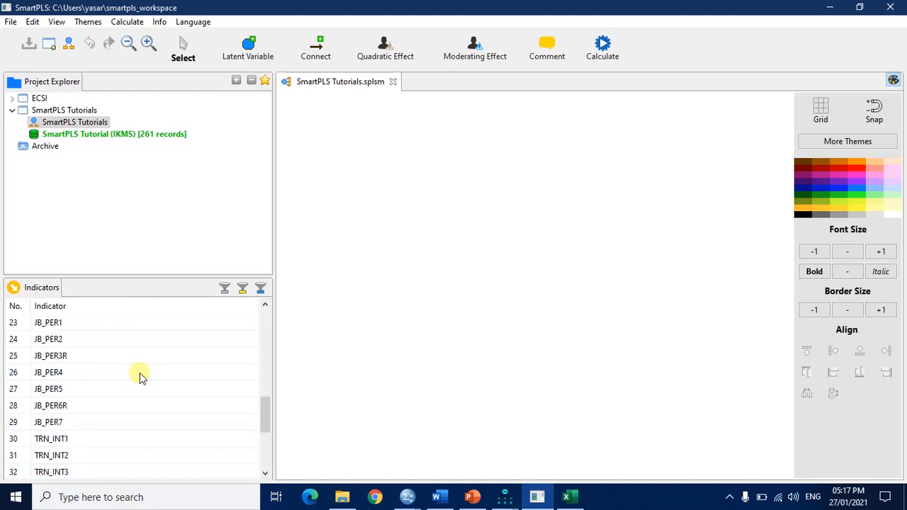
pyautogui.scroll(3, 140, 375)
pyautogui.scroll(1, 139, 376)
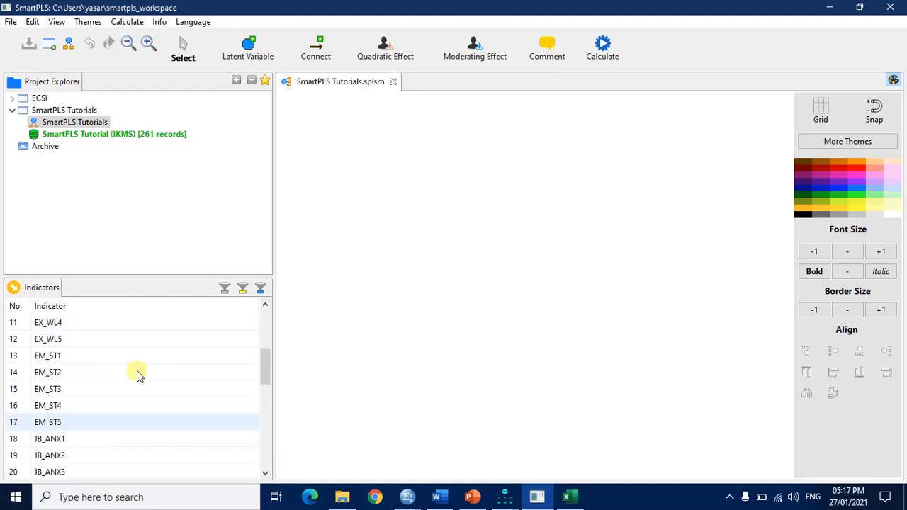
pyautogui.scroll(1, 139, 375)
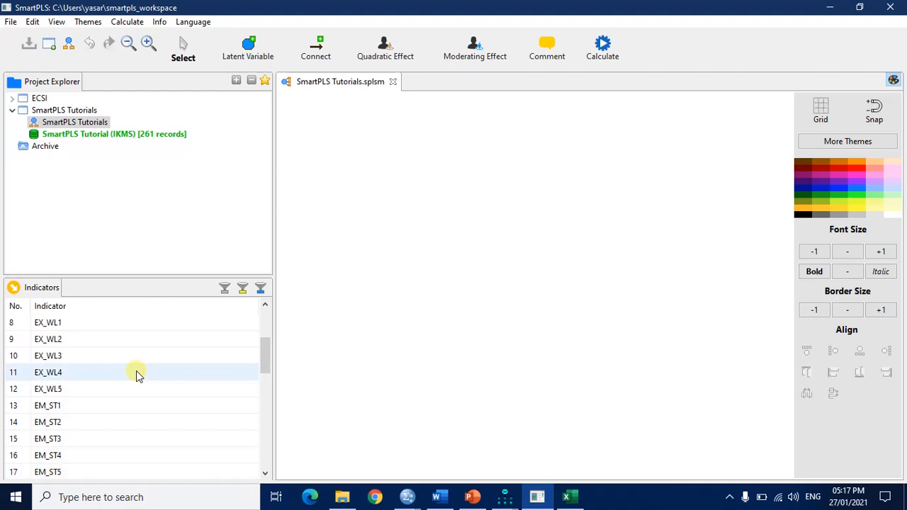
pyautogui.scroll(1, 136, 370)
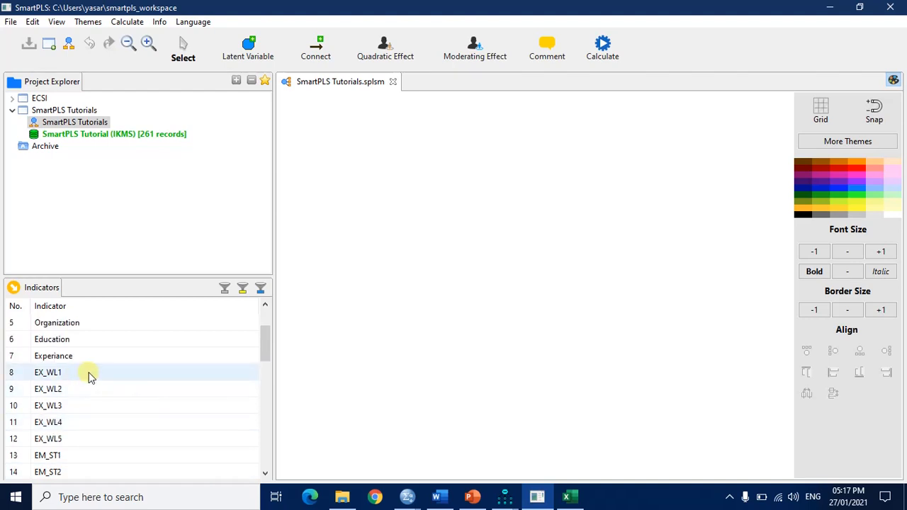
pyautogui.scroll(-1, 93, 376)
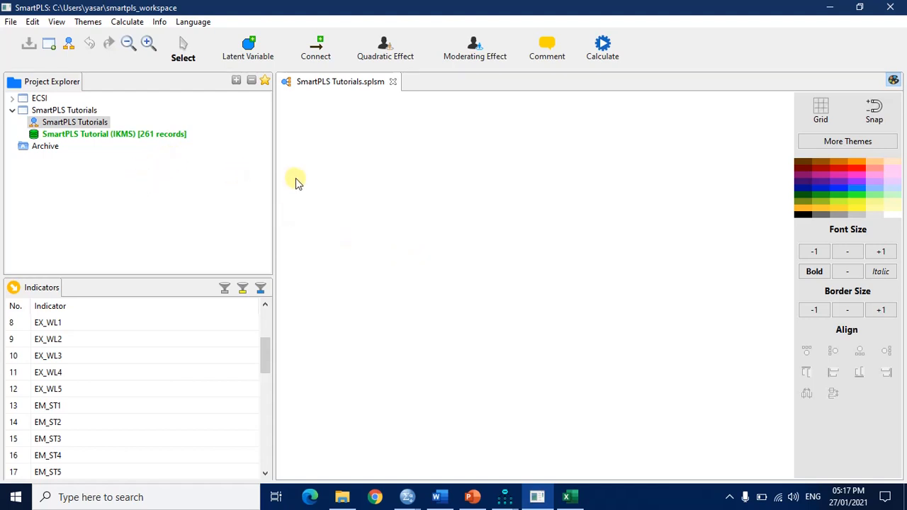
# Step: Switch to AMOS, view the Model fit path diagram full screen with its five constructs, and return to SmartPLS
pyautogui.click(505, 497)
pyautogui.click(467, 441)
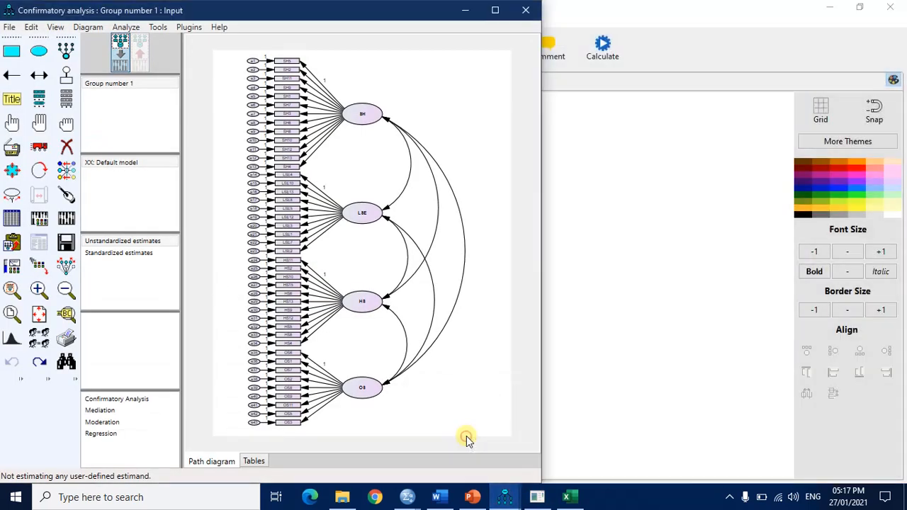
pyautogui.moveTo(505, 500)
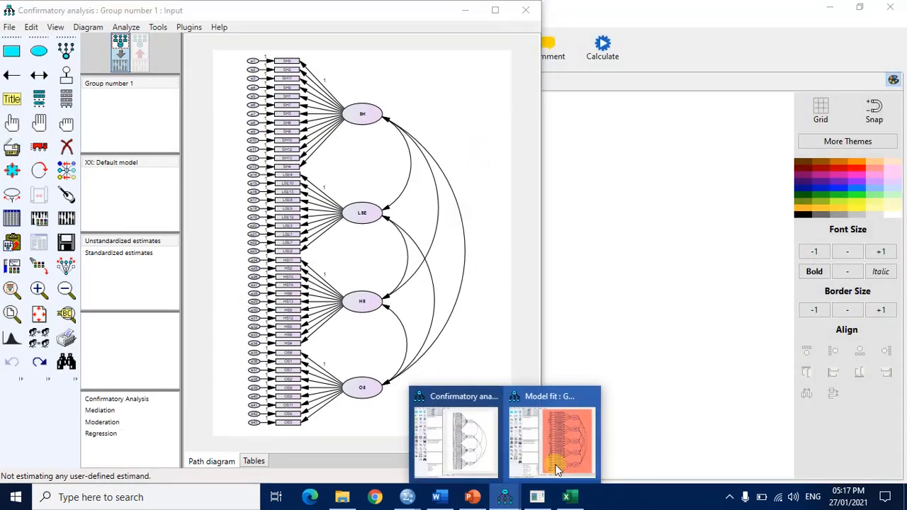
pyautogui.click(566, 432)
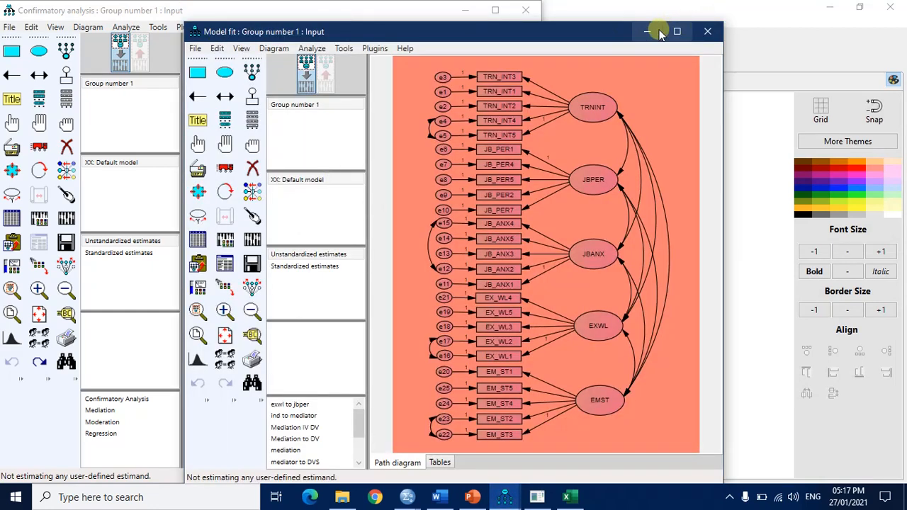
pyautogui.click(359, 10)
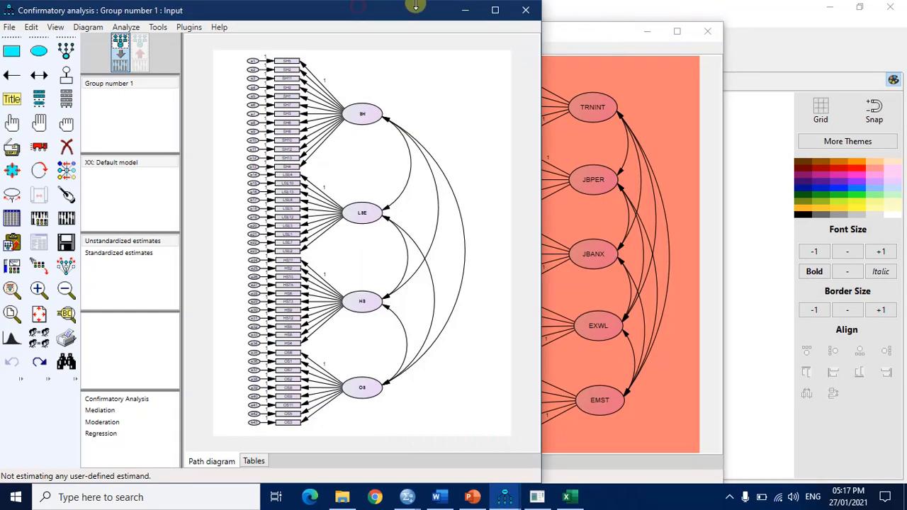
pyautogui.click(464, 9)
pyautogui.moveTo(551, 37); pyautogui.dragTo(397, 8)
pyautogui.doubleClick(394, 11)
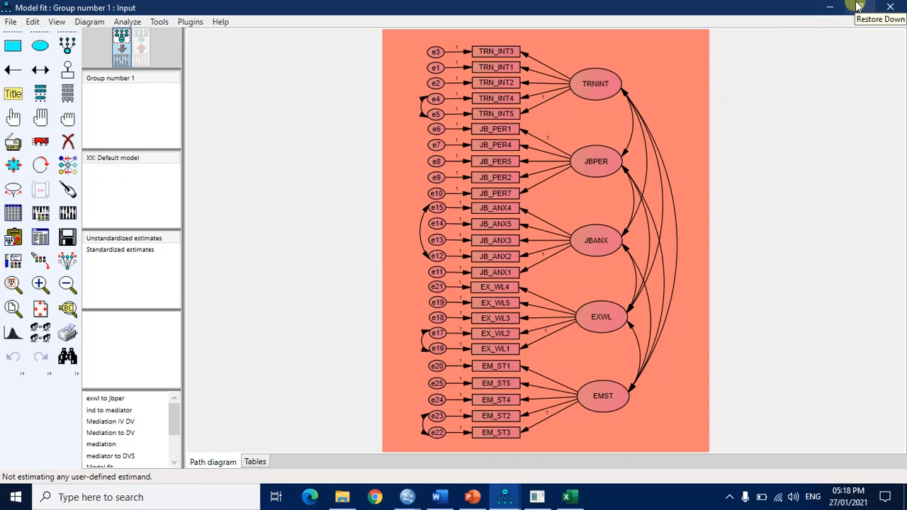
pyautogui.click(836, 10)
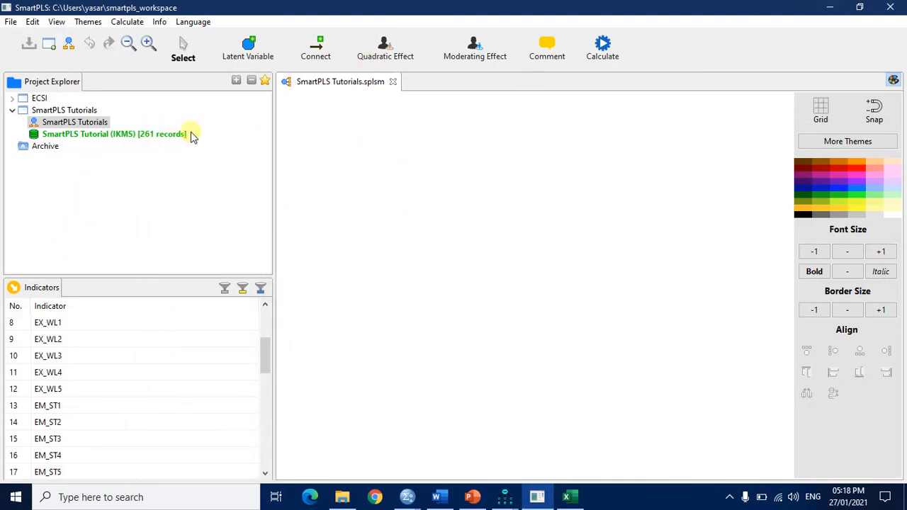
pyautogui.moveTo(512, 501)
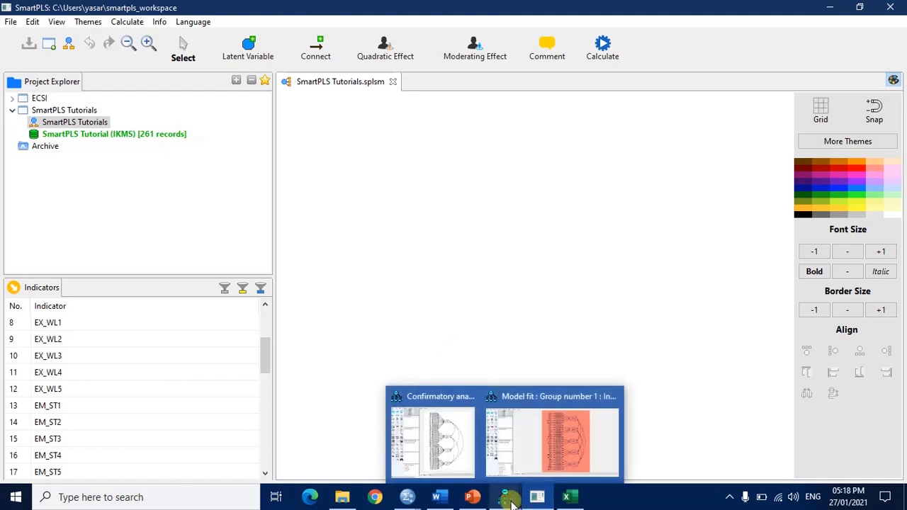
pyautogui.moveTo(567, 449)
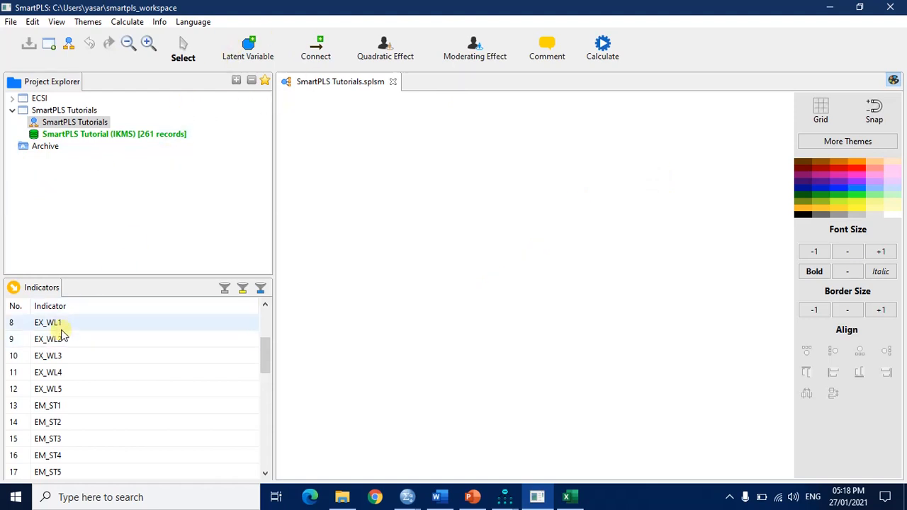
# Step: Select indicators EX_WL1 to EX_WL5 and place them on the empty canvas as one latent variable
pyautogui.scroll(2, 153, 339)
pyautogui.scroll(-1, 150, 341)
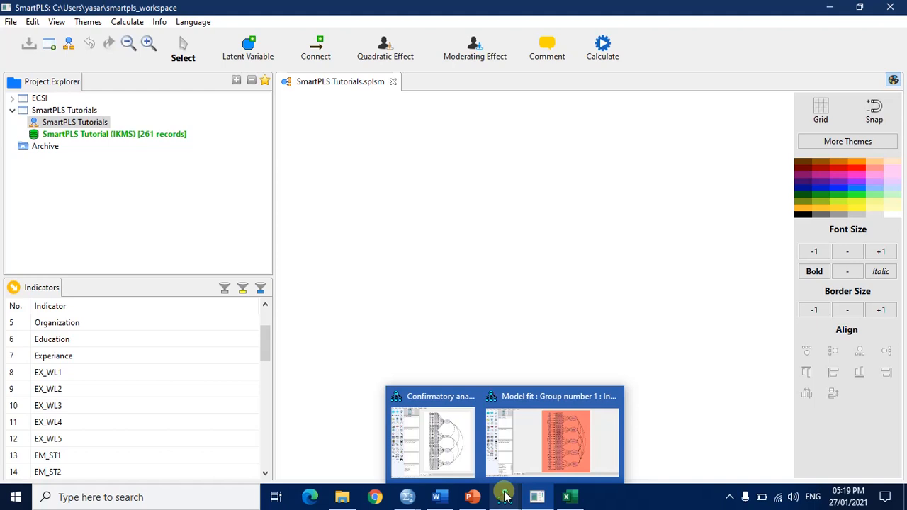
pyautogui.click(90, 376)
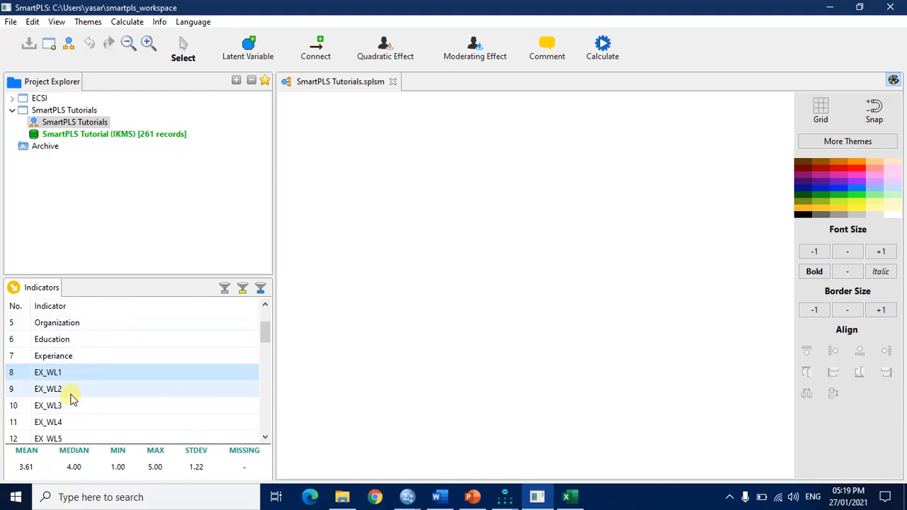
pyautogui.moveTo(67, 392); pyautogui.dragTo(60, 443)
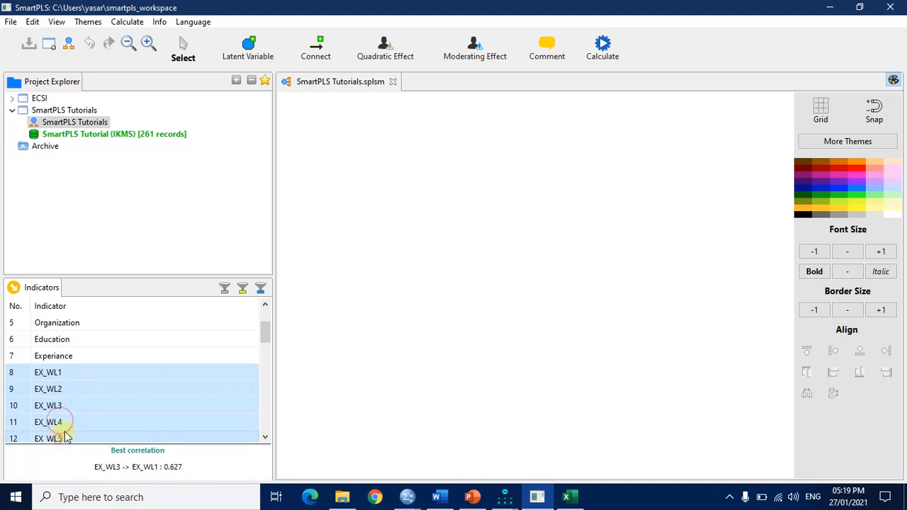
pyautogui.scroll(-2, 102, 341)
pyautogui.scroll(1, 102, 340)
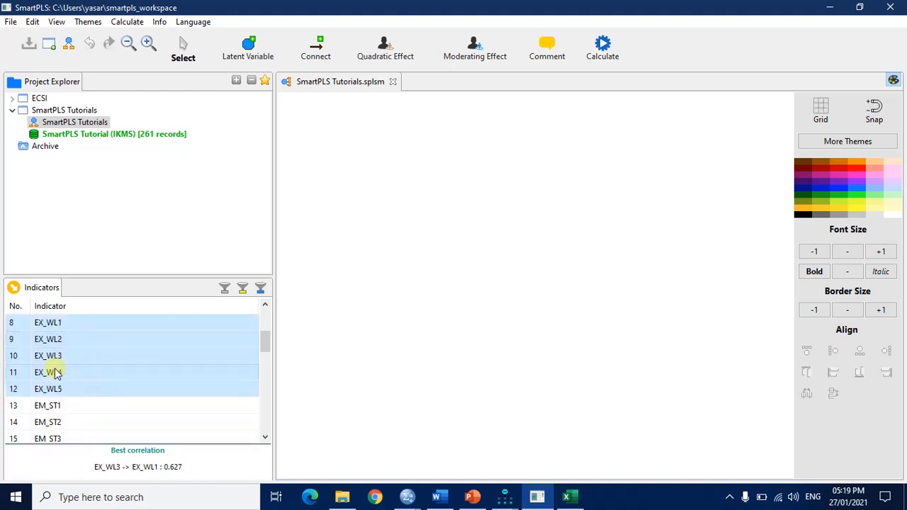
pyautogui.scroll(1, 58, 360)
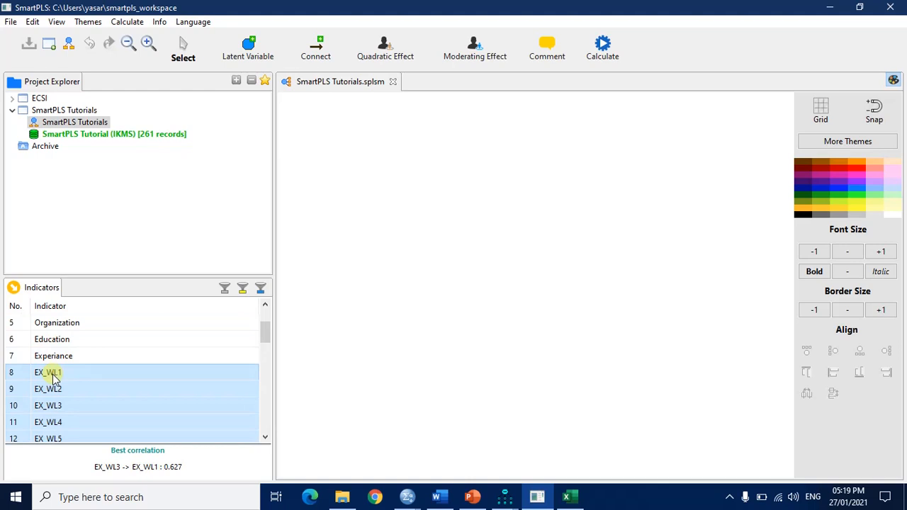
pyautogui.moveTo(66, 376); pyautogui.dragTo(410, 230)
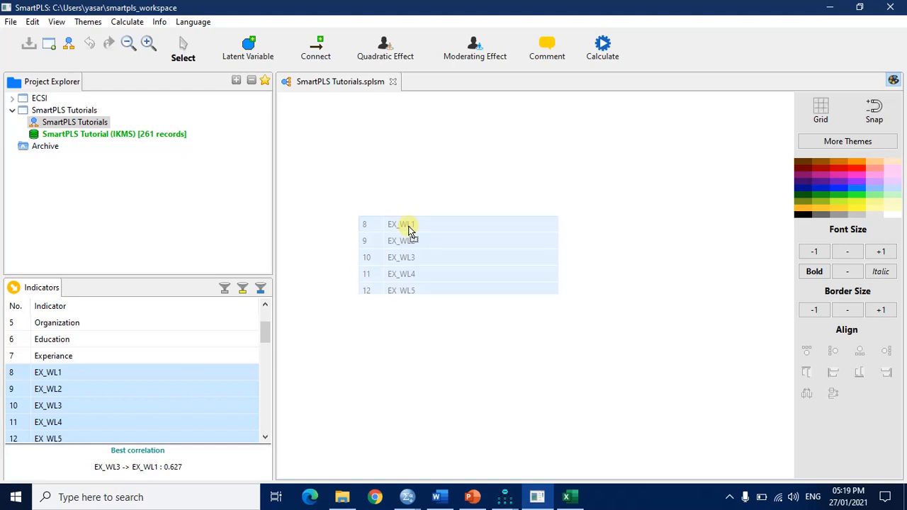
pyautogui.moveTo(409, 230); pyautogui.dragTo(409, 230)
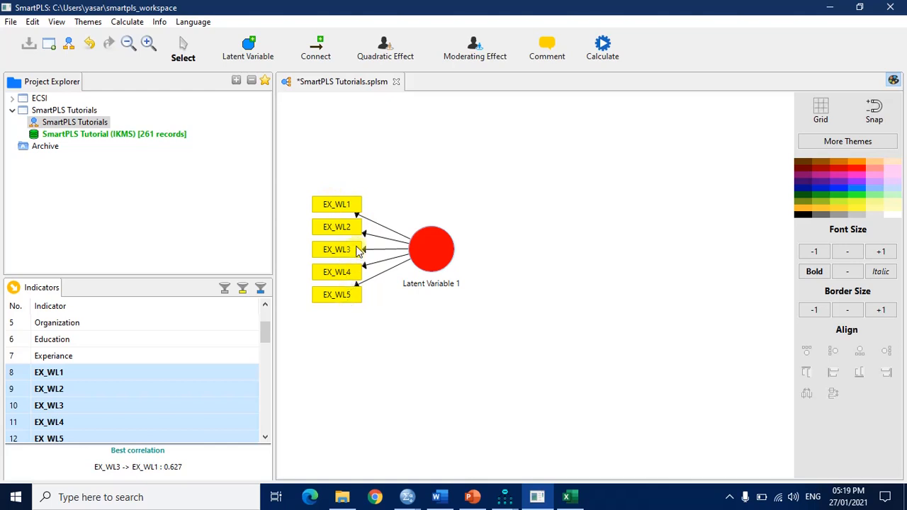
# Step: Arrange the SmartPLS window beside the AMOS Model fit diagram so both are visible side by side
pyautogui.click(860, 7)
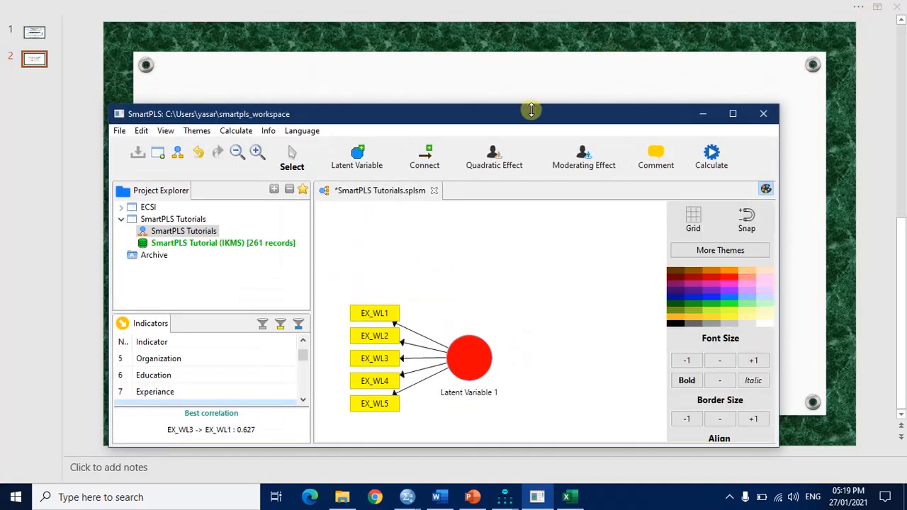
pyautogui.moveTo(582, 107); pyautogui.dragTo(587, 2)
pyautogui.moveTo(342, 19); pyautogui.dragTo(473, 19)
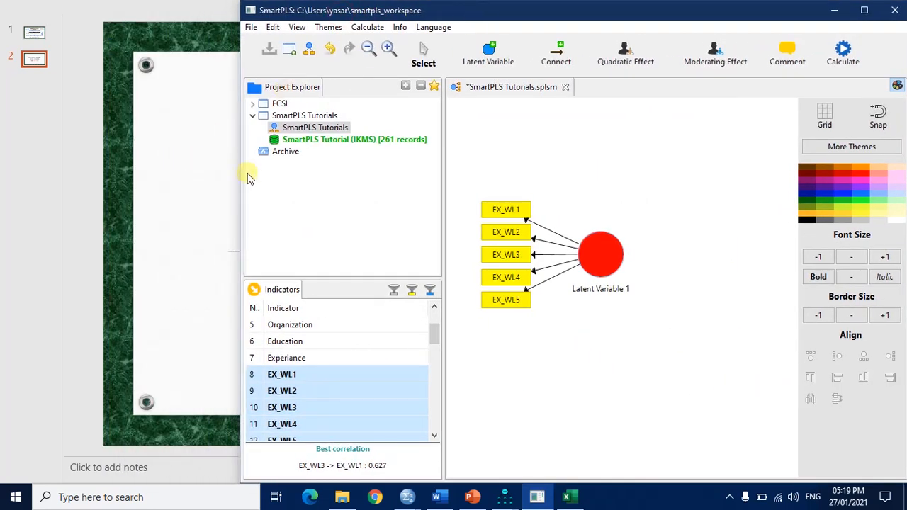
pyautogui.moveTo(239, 172); pyautogui.dragTo(419, 184)
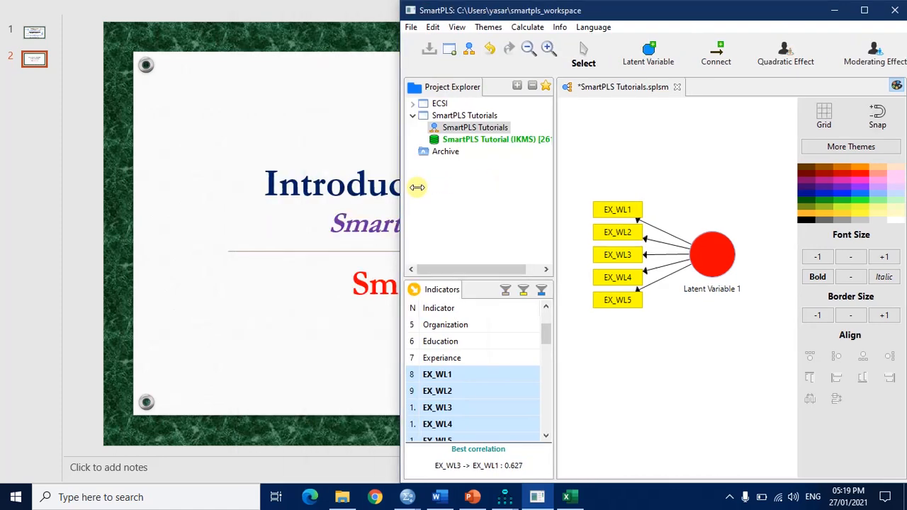
pyautogui.click(506, 499)
pyautogui.click(549, 443)
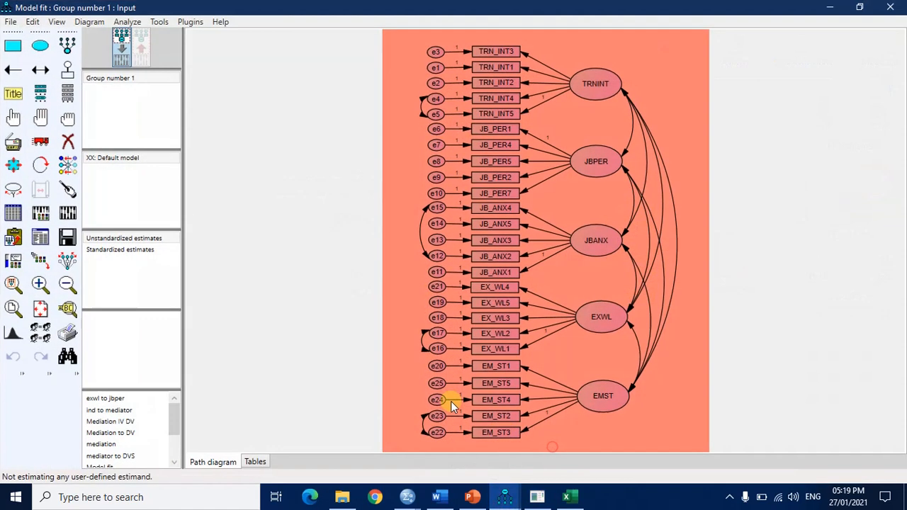
pyautogui.click(862, 8)
pyautogui.moveTo(527, 10); pyautogui.dragTo(299, 16)
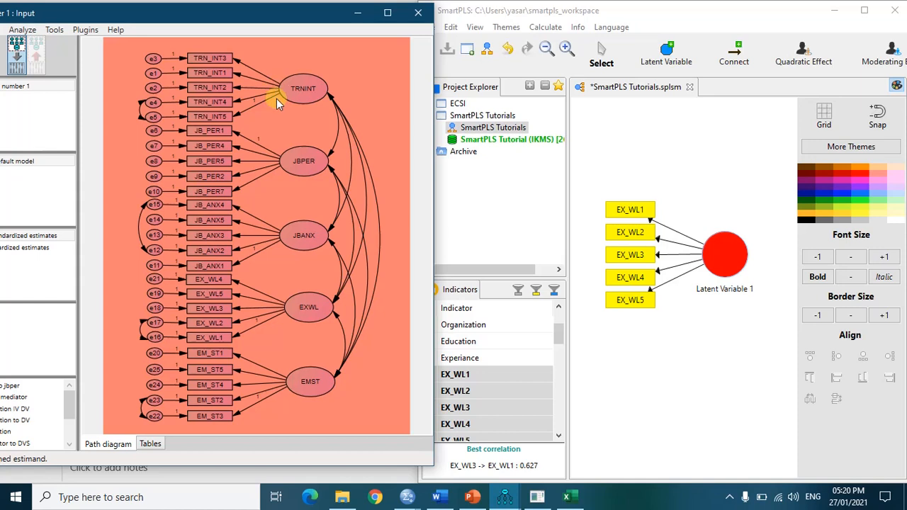
# Step: Rename the latent variable measured by EX_WL1 to EX_WL5 as EXWL
pyautogui.click(714, 261)
pyautogui.click(717, 268)
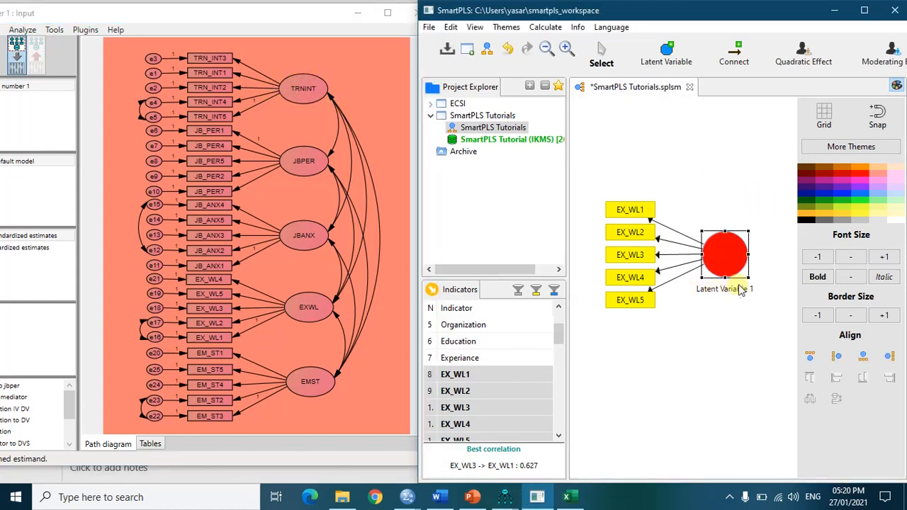
pyautogui.moveTo(737, 291)
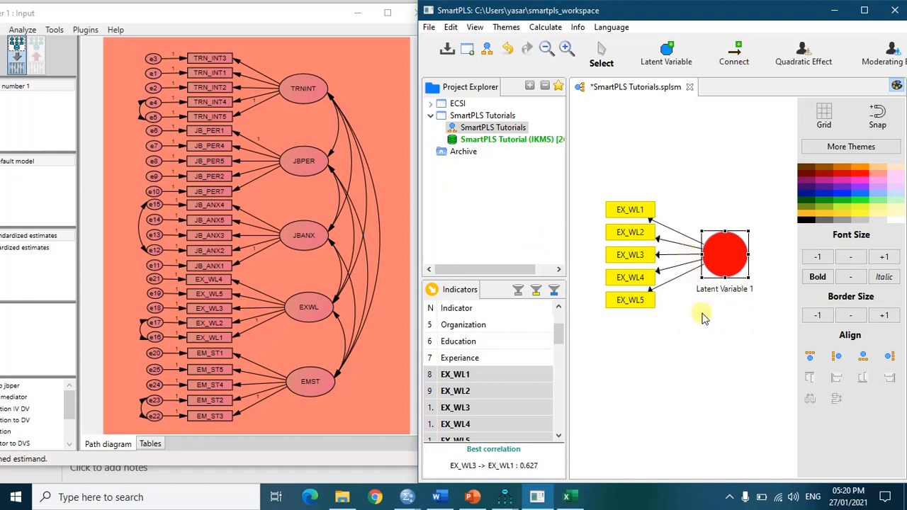
pyautogui.rightClick(724, 280)
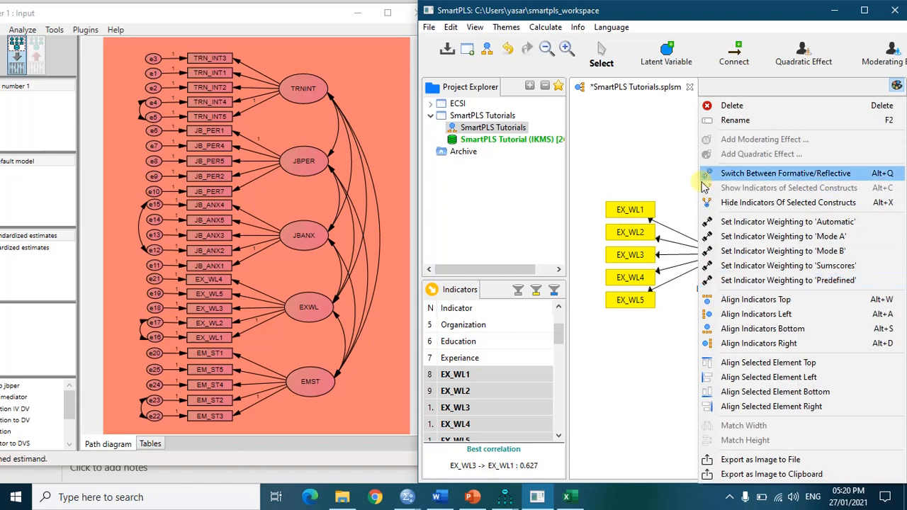
pyautogui.click(724, 124)
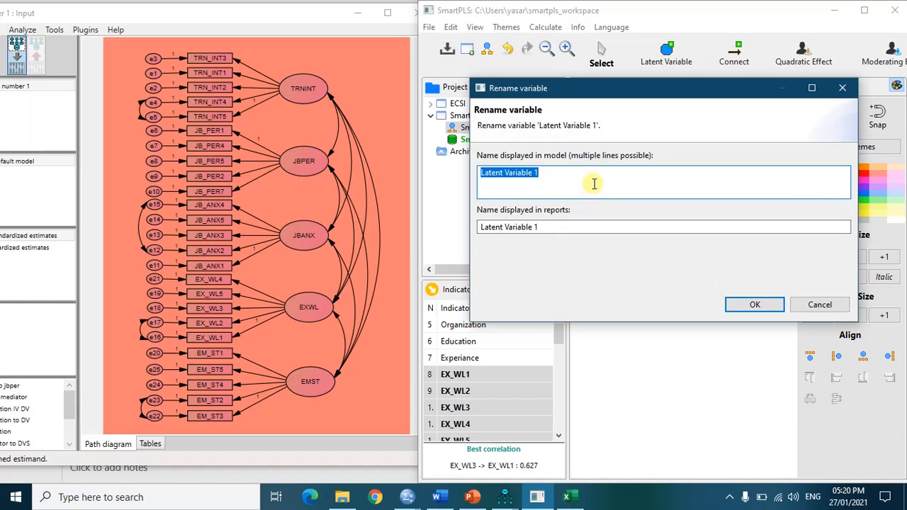
pyautogui.press('BackSpace')
pyautogui.write('EXWL')
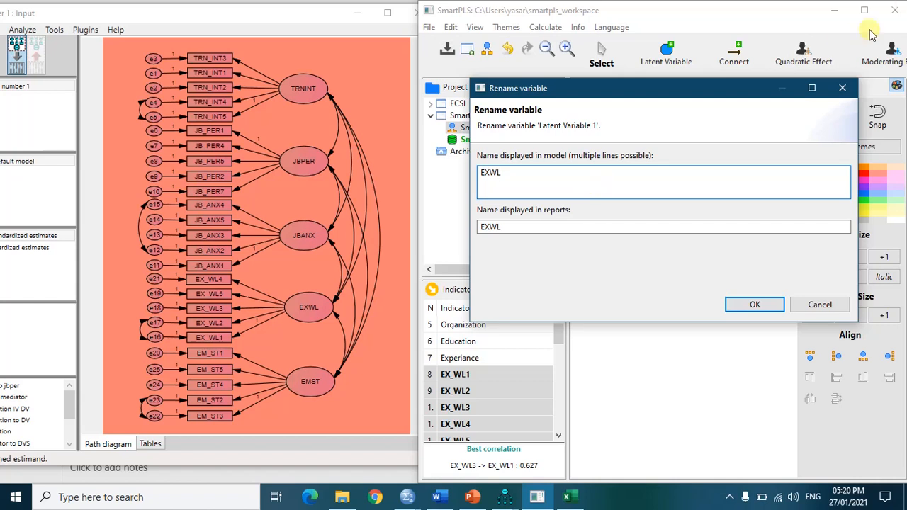
pyautogui.click(755, 306)
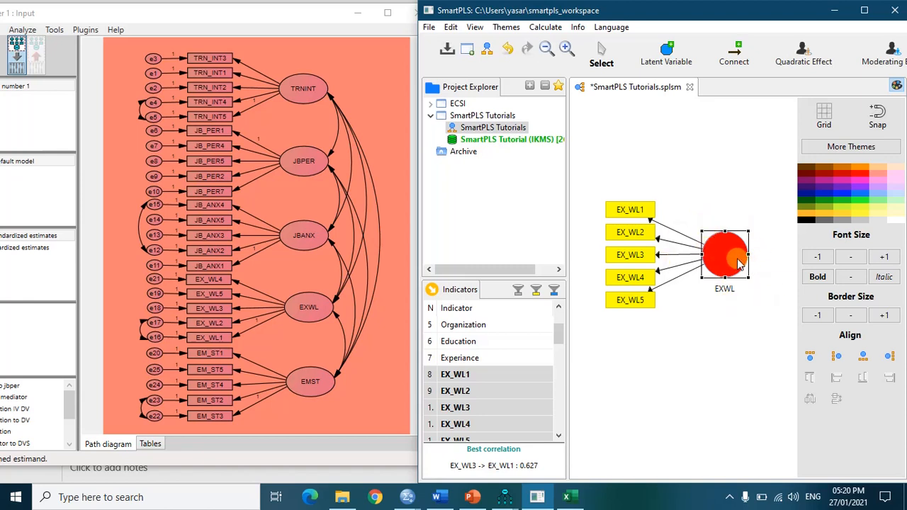
# Step: Select indicators EM_ST1 to EM_ST5 and place them below EXWL as a second latent variable
pyautogui.moveTo(737, 262)
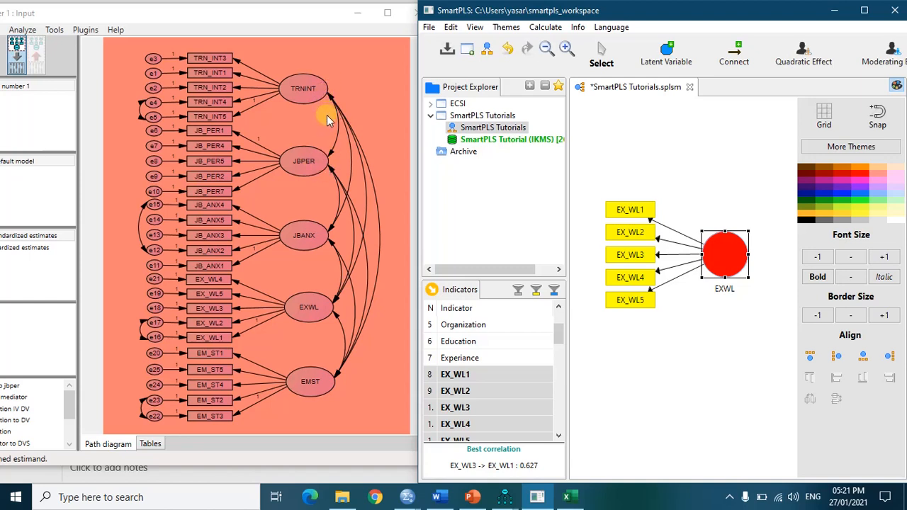
pyautogui.moveTo(560, 334); pyautogui.dragTo(560, 350)
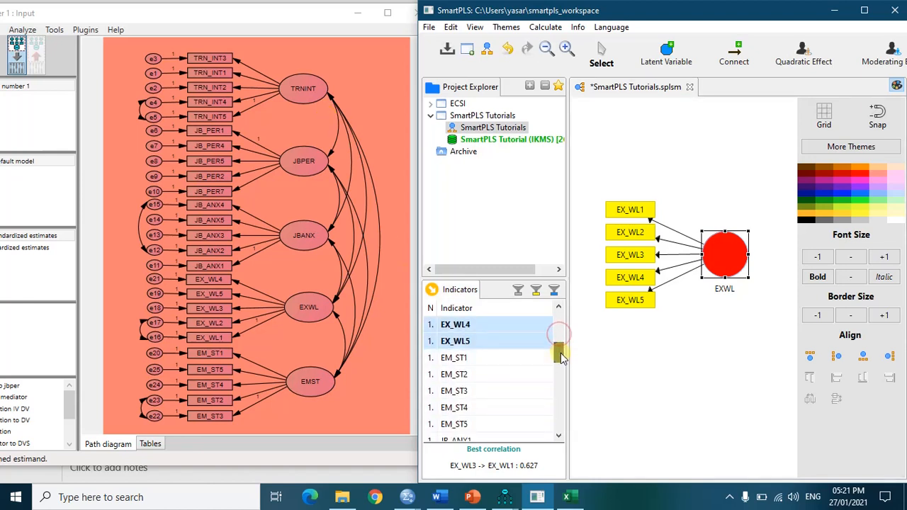
pyautogui.click(510, 357)
pyautogui.hotkey('shift', 'Down')
pyautogui.hotkey('shift', 'Down')
pyautogui.hotkey('shift', 'Down')
pyautogui.hotkey('shift', 'Down')
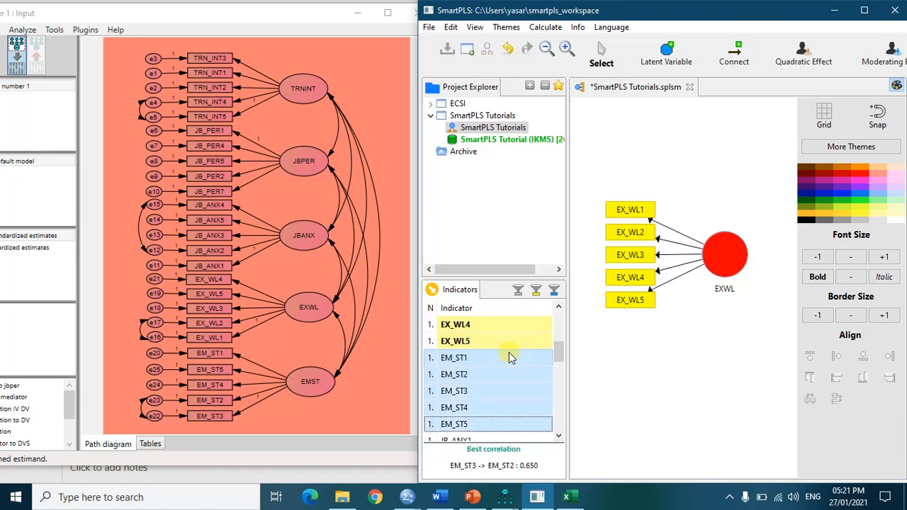
pyautogui.moveTo(458, 390); pyautogui.dragTo(718, 359)
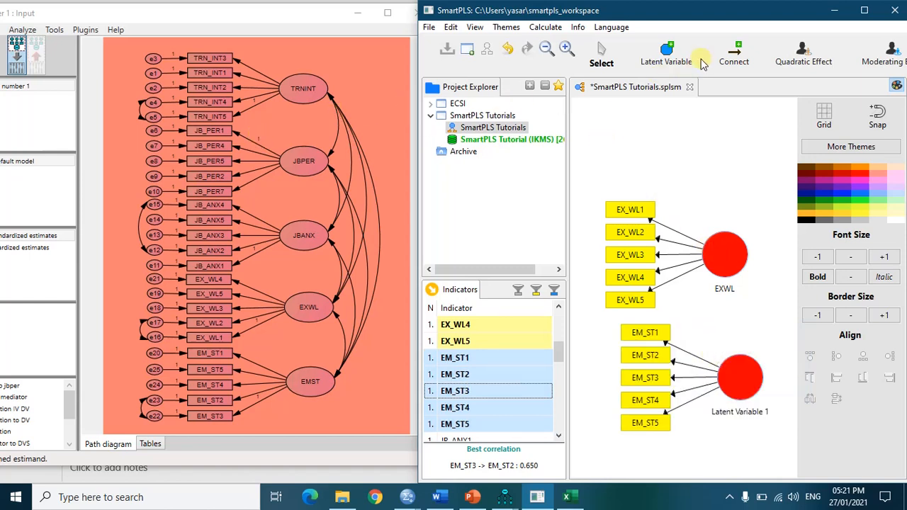
# Step: Connect EXWL to the EM_ST latent variable with a path arrow
pyautogui.click(736, 61)
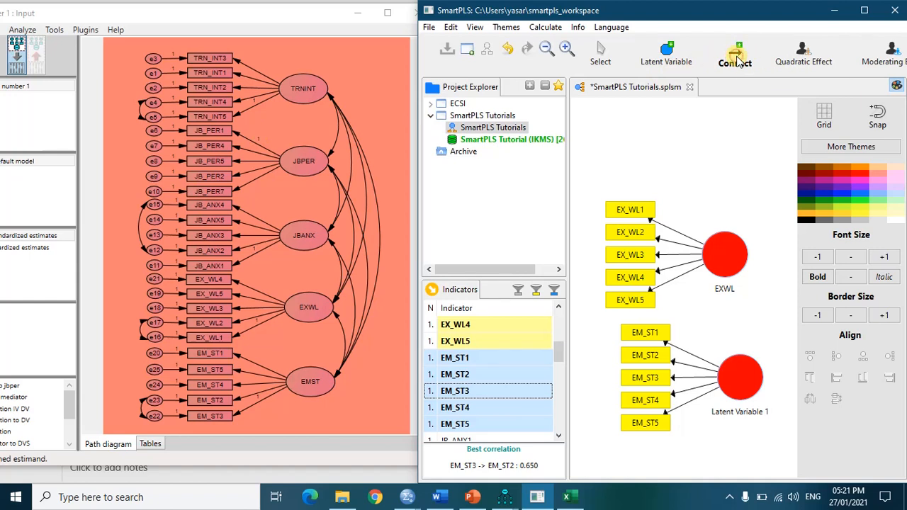
pyautogui.click(723, 259)
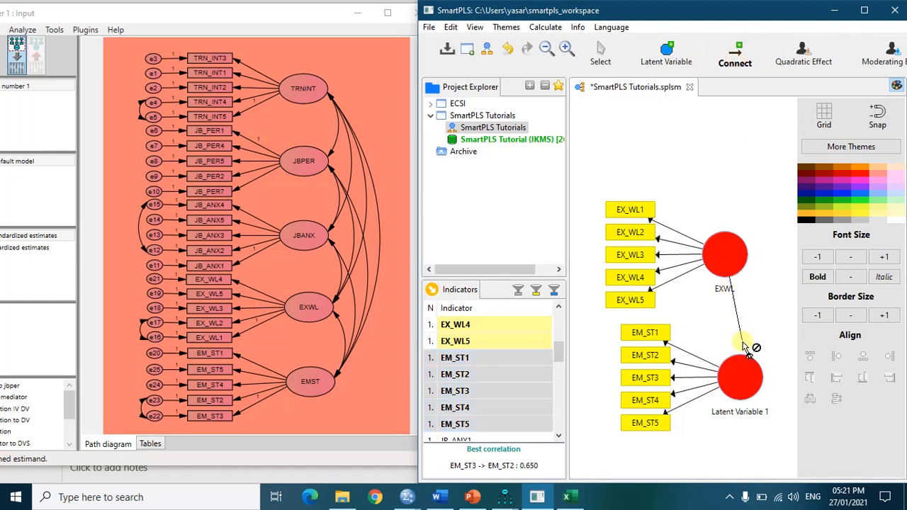
pyautogui.click(747, 379)
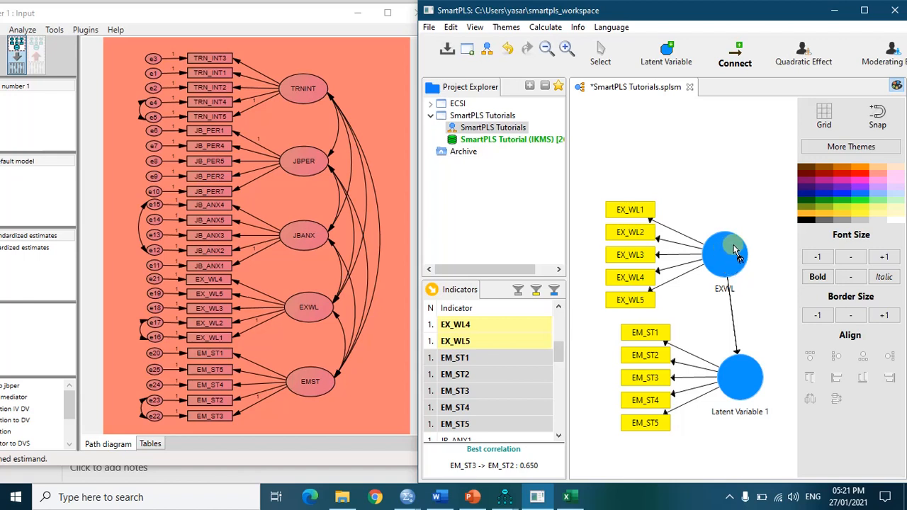
# Step: Try to draw a return path from the EM_ST latent variable back to EXWL
pyautogui.click(762, 375)
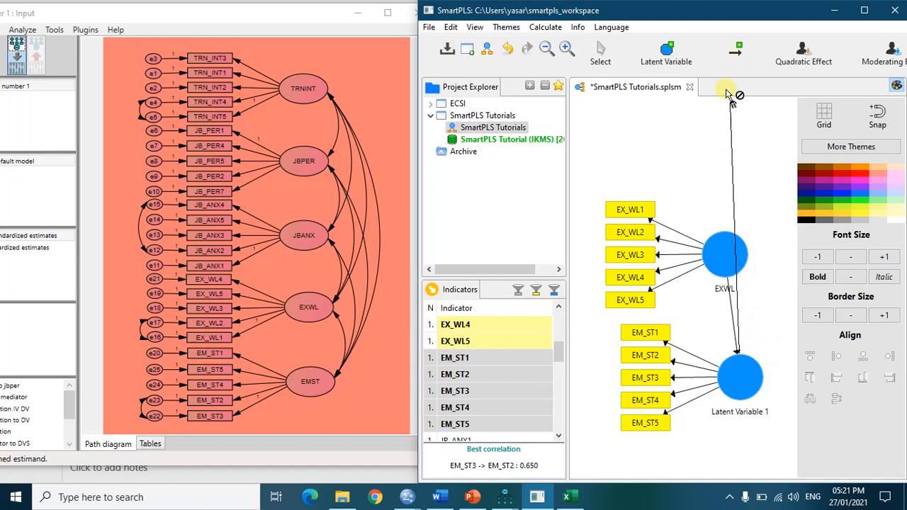
pyautogui.click(734, 264)
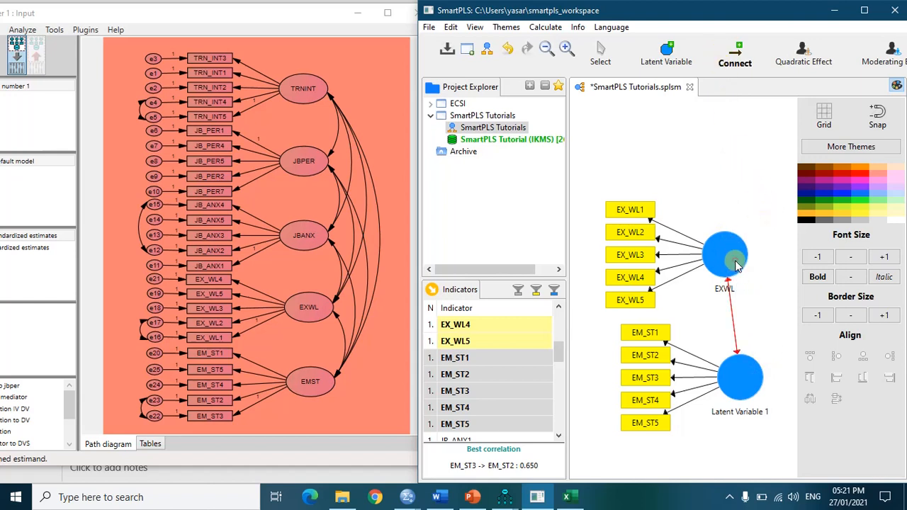
pyautogui.moveTo(732, 283); pyautogui.dragTo(742, 356)
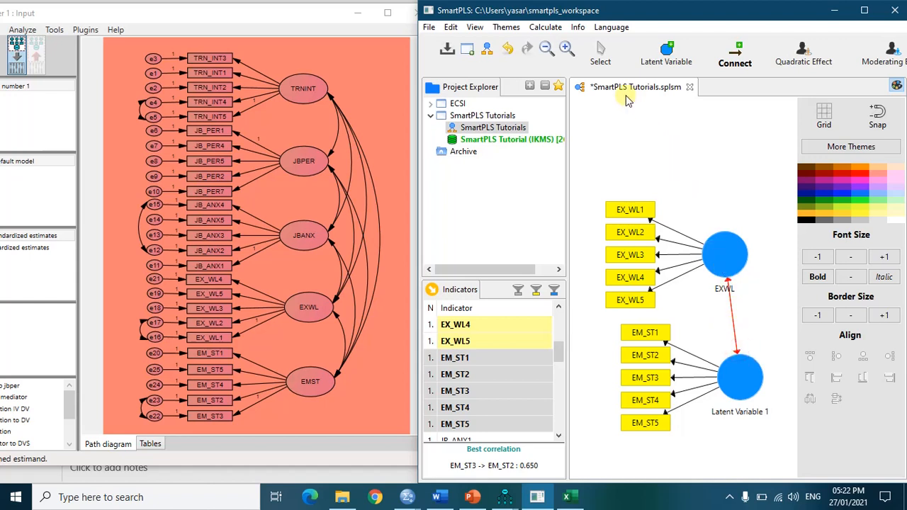
# Step: Remove the return path running from the EM_ST latent variable to EXWL
pyautogui.click(601, 60)
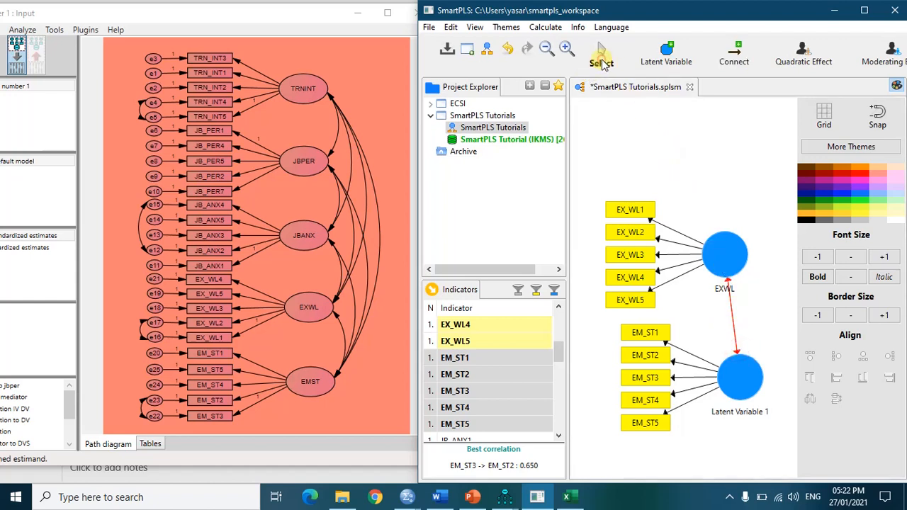
pyautogui.click(739, 342)
pyautogui.click(739, 343)
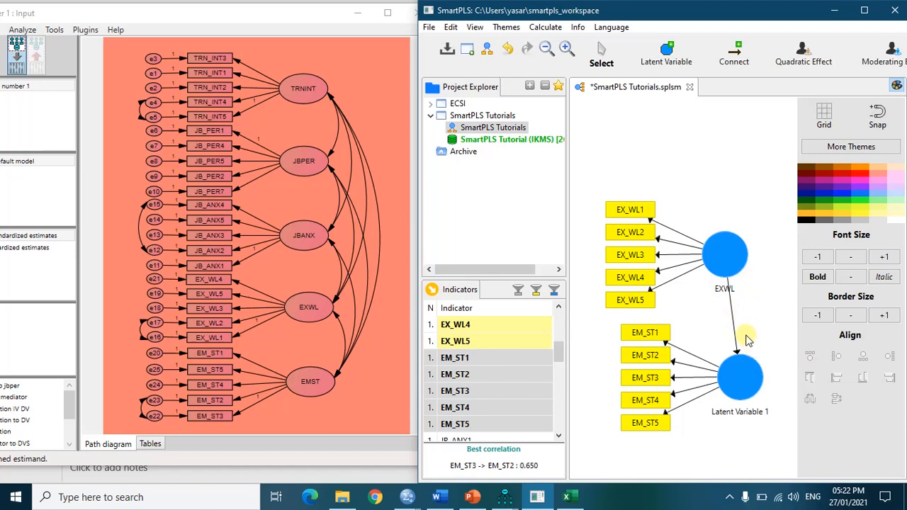
# Step: Maximize SmartPLS and place the indicator MJBPER above EXWL as a single-indicator latent variable
pyautogui.click(864, 10)
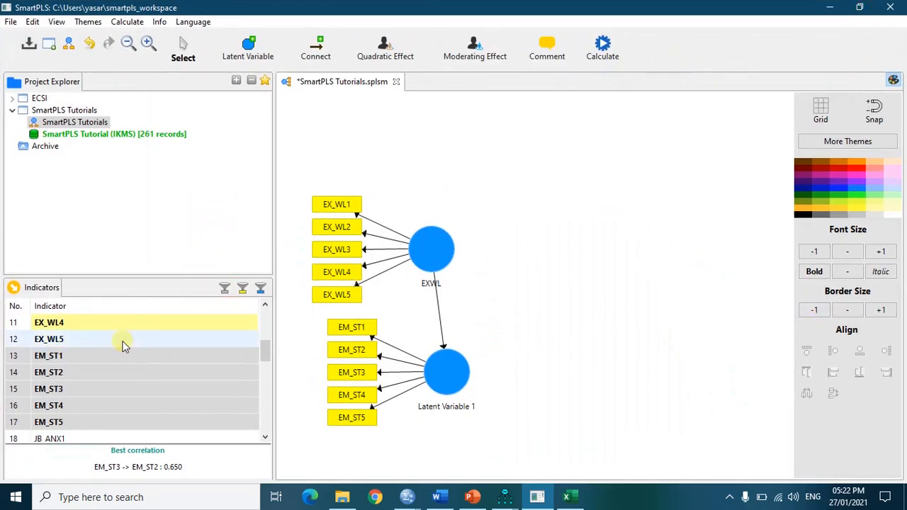
pyautogui.scroll(-1, 264, 350)
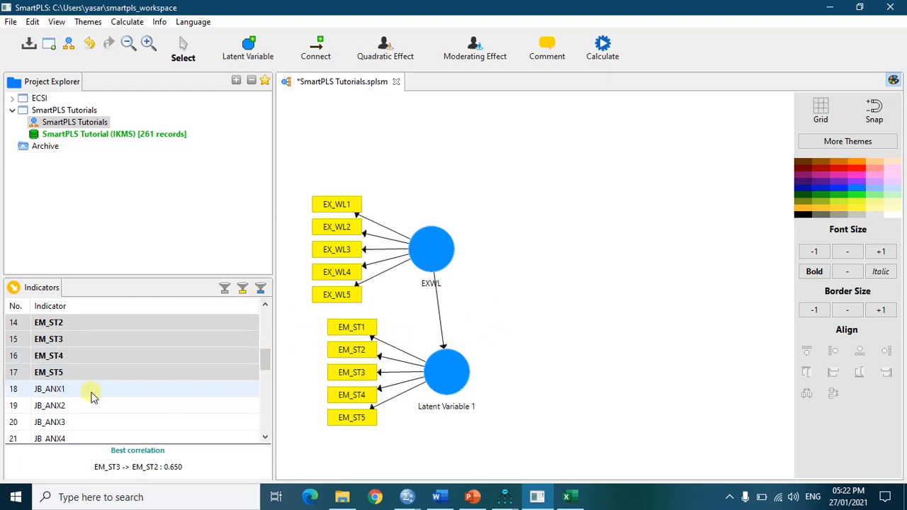
pyautogui.scroll(-2, 159, 392)
pyautogui.scroll(-5, 160, 392)
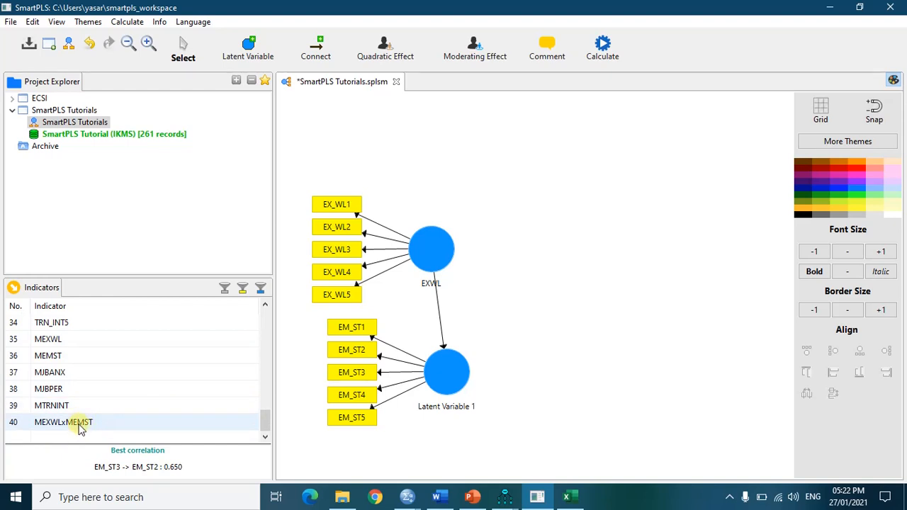
pyautogui.click(56, 392)
pyautogui.moveTo(56, 392); pyautogui.dragTo(447, 146)
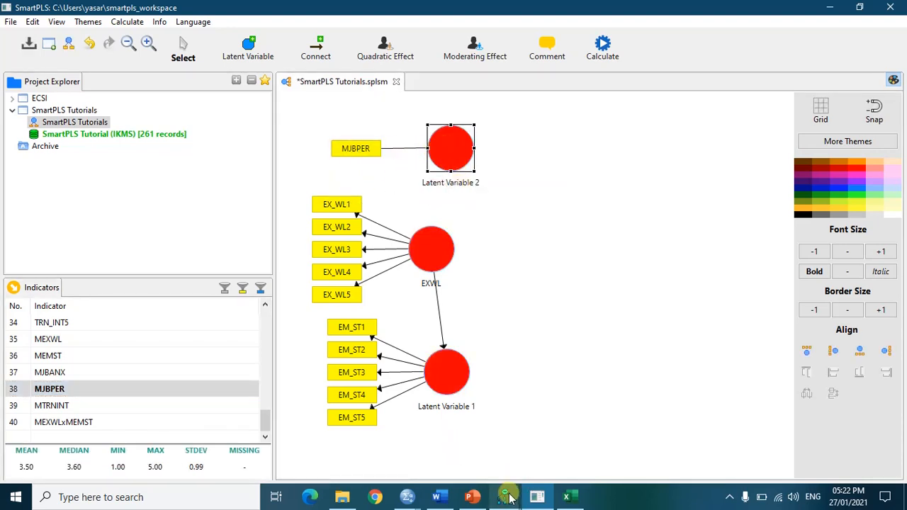
# Step: Switch to AMOS, view the Confirmatory analysis and Model fit path diagrams, and return to SmartPLS
pyautogui.moveTo(509, 499)
pyautogui.click(464, 436)
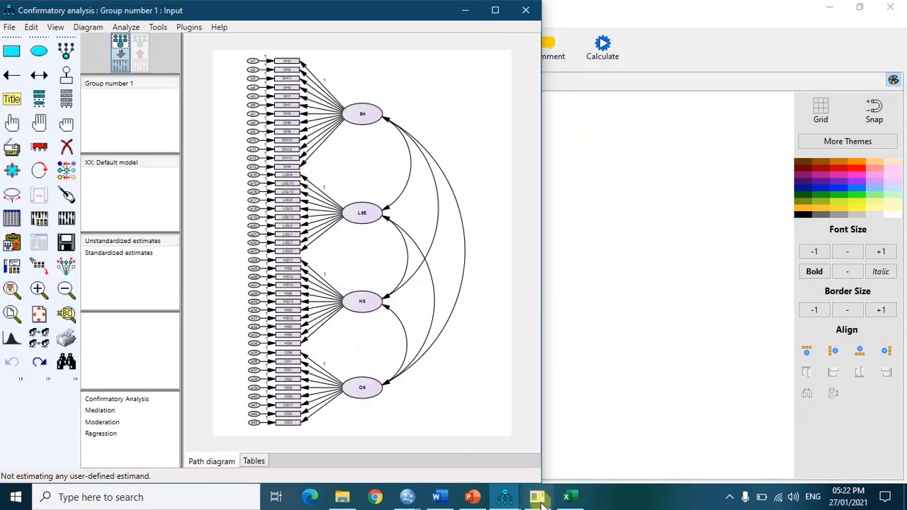
pyautogui.moveTo(537, 499)
pyautogui.click(546, 444)
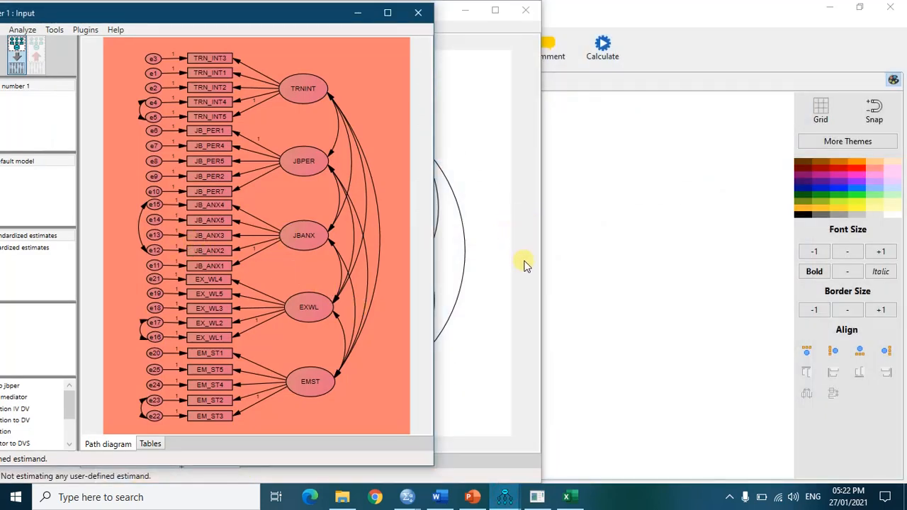
pyautogui.click(603, 247)
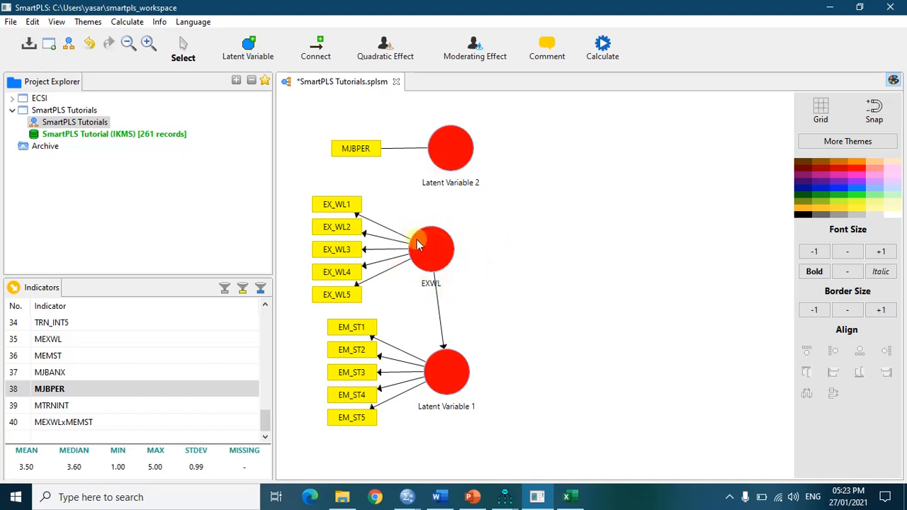
# Step: Switch the EXWL construct from a reflective to a formative measurement model
pyautogui.moveTo(416, 245)
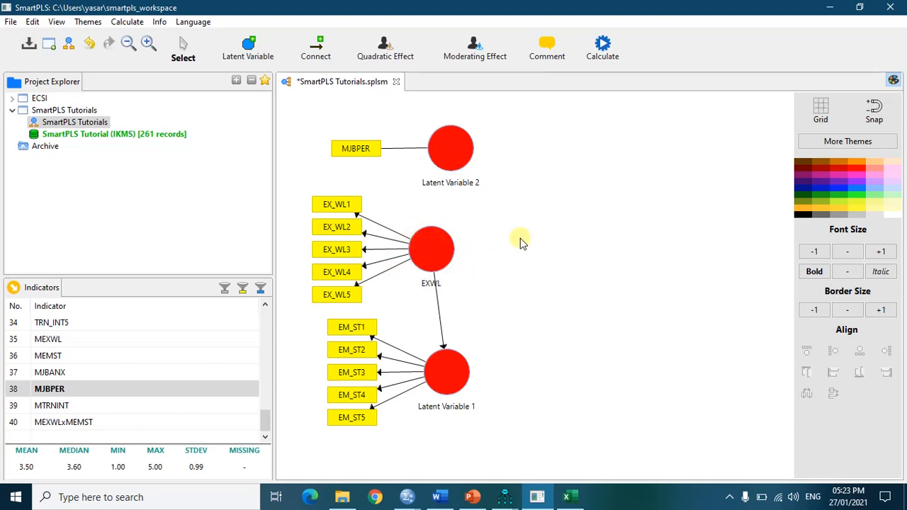
pyautogui.moveTo(433, 259)
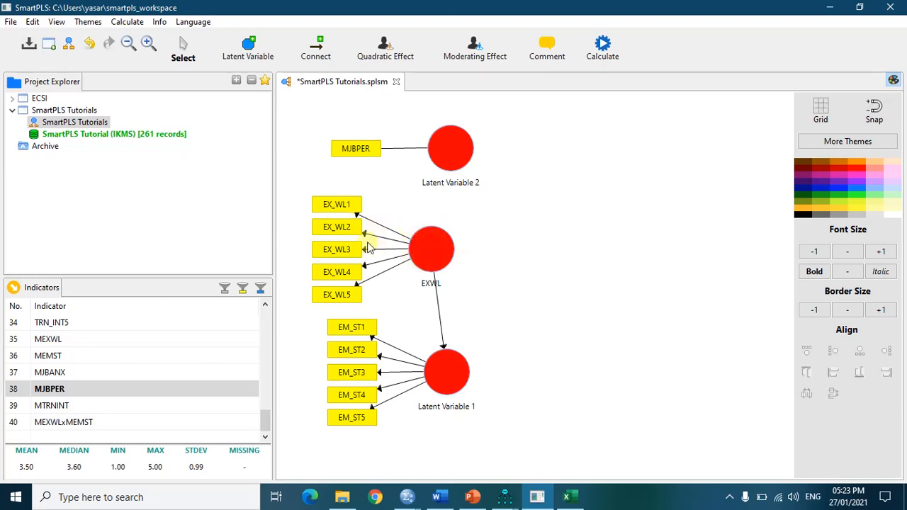
pyautogui.rightClick(433, 246)
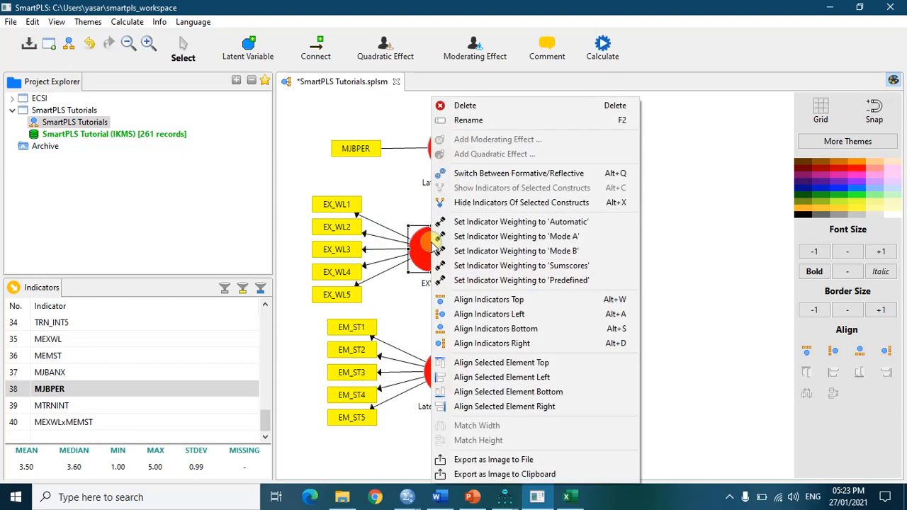
pyautogui.click(466, 177)
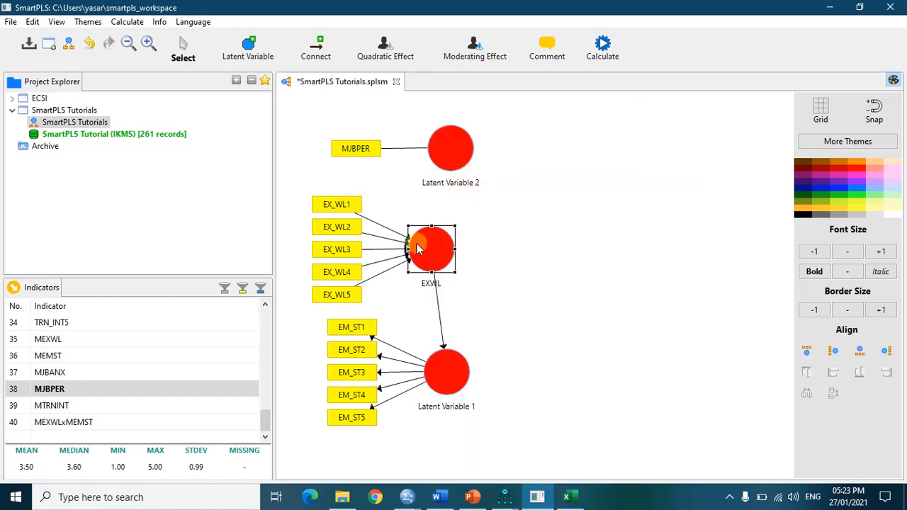
pyautogui.click(543, 257)
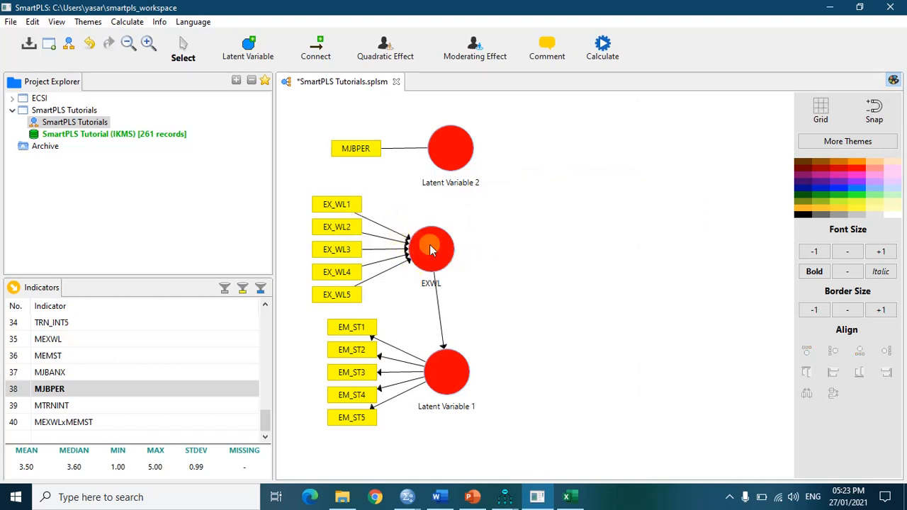
# Step: Switch to AMOS, examine the constructs and their indicators in the Model fit path diagram, and return to SmartPLS
pyautogui.moveTo(444, 245)
pyautogui.click(505, 497)
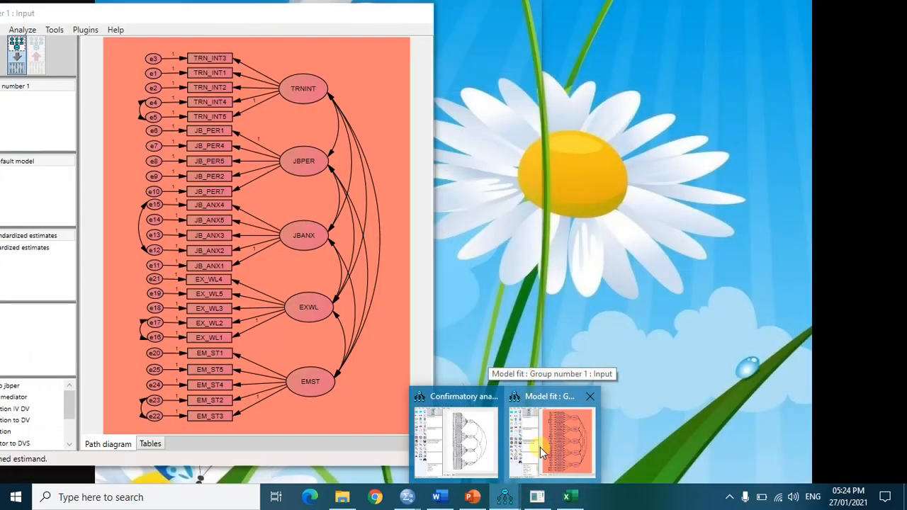
pyautogui.click(540, 447)
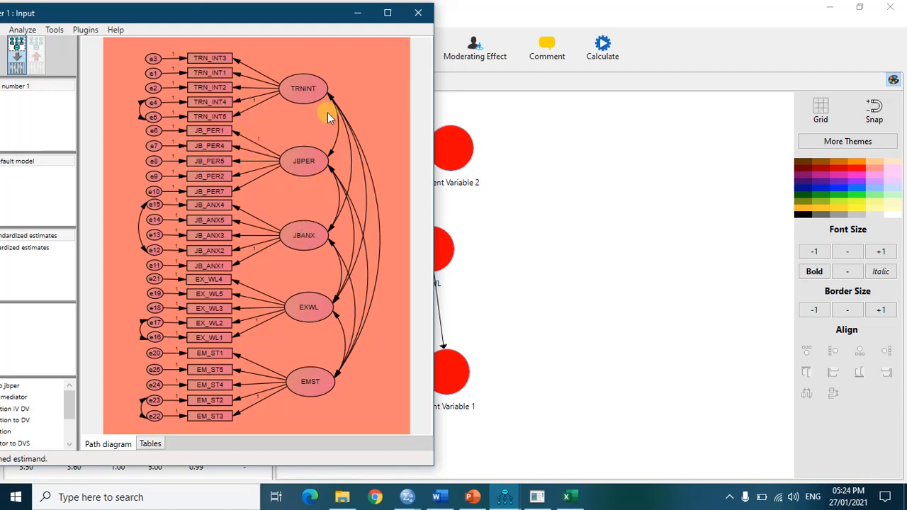
pyautogui.click(358, 21)
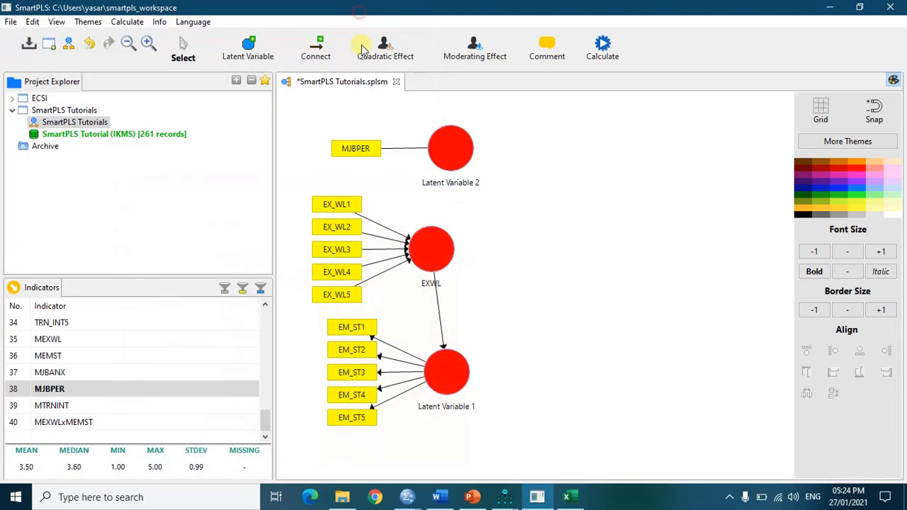
pyautogui.moveTo(445, 276)
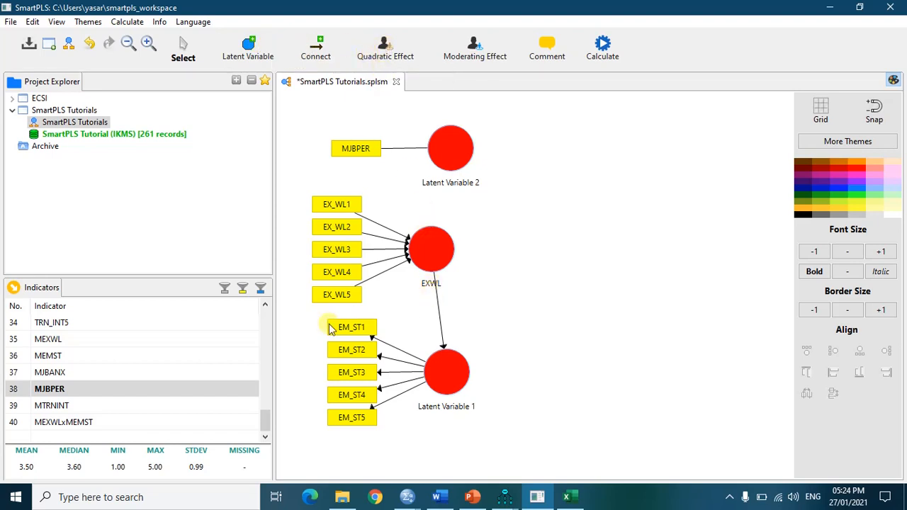
pyautogui.scroll(5, 141, 366)
pyautogui.scroll(6, 142, 366)
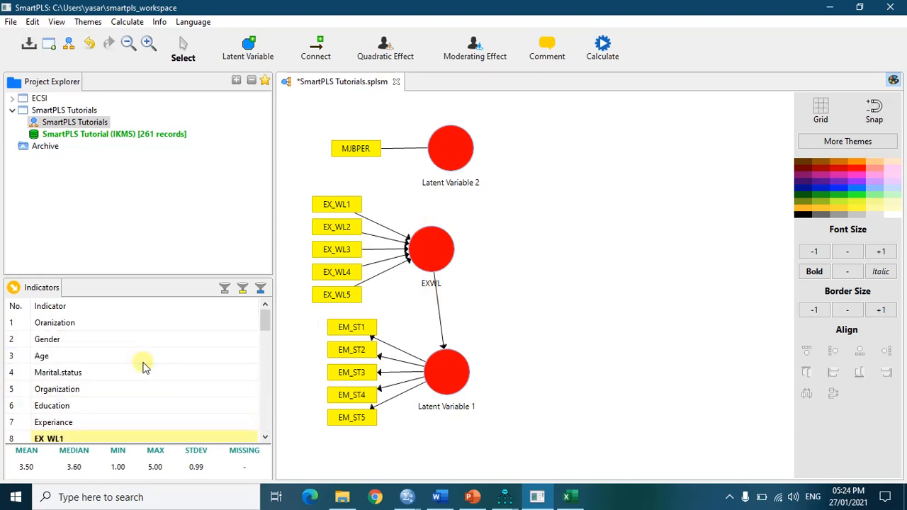
# Step: Show the canvas grid and move the EM_ST latent variable with its indicators to the right of EXWL, roughly level with it
pyautogui.click(821, 110)
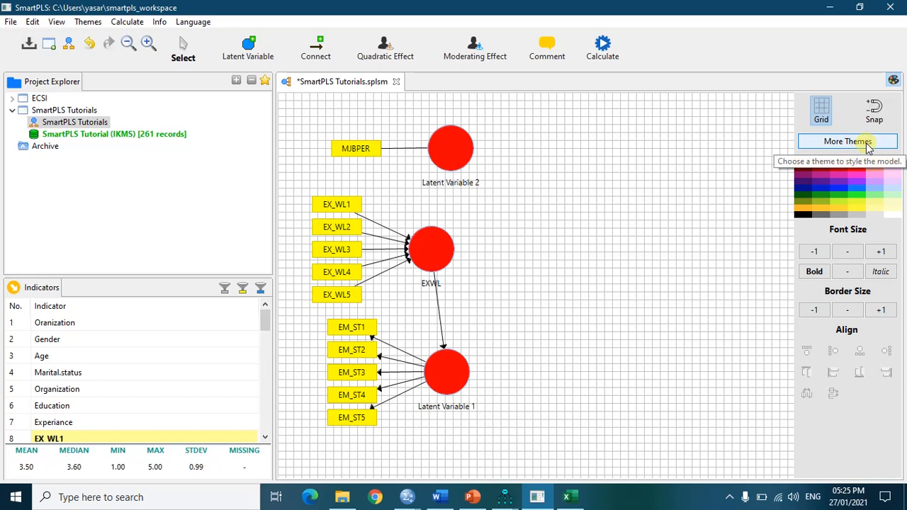
pyautogui.click(446, 369)
pyautogui.moveTo(620, 261); pyautogui.dragTo(621, 250)
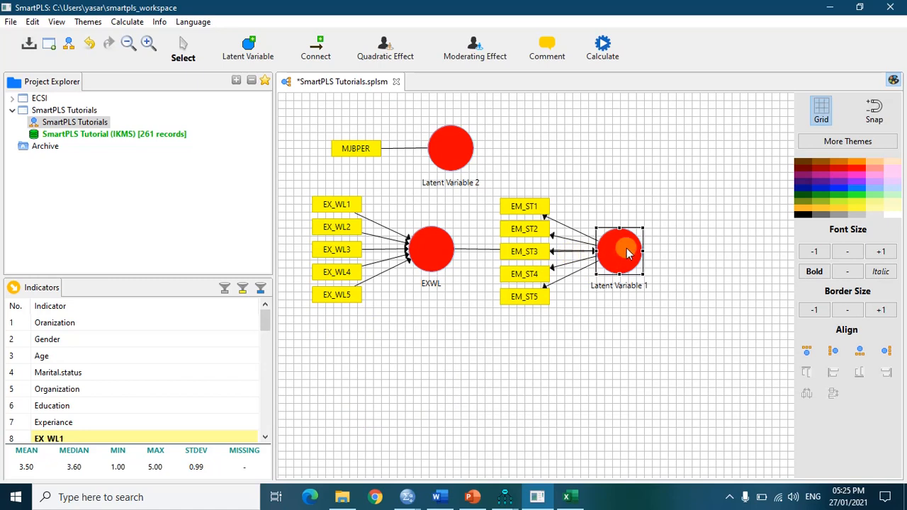